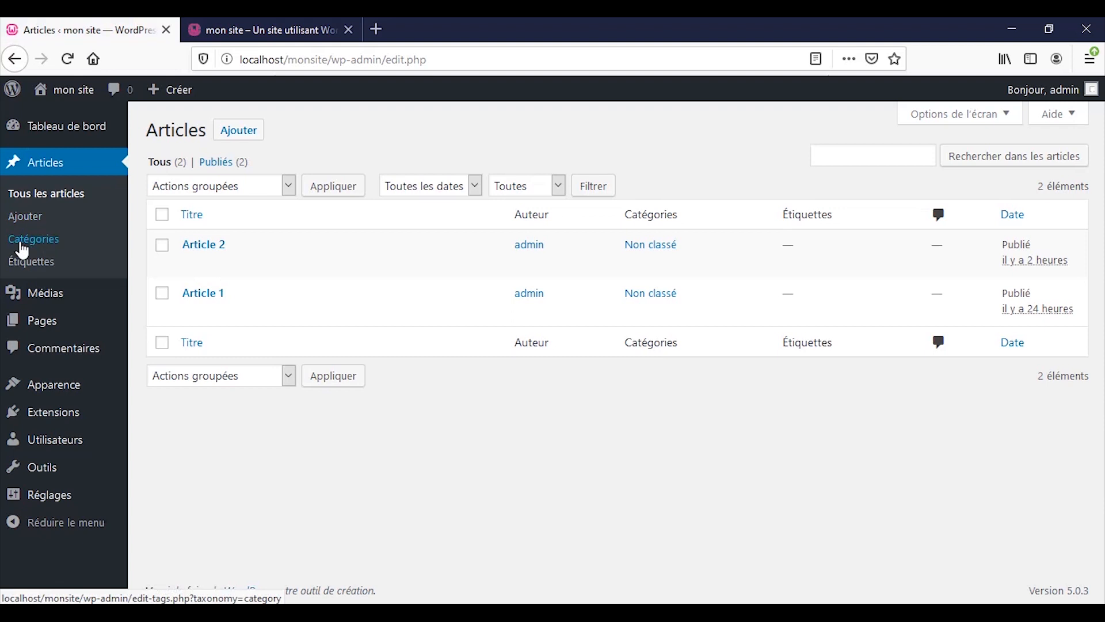
- Examine the content of Article 2 and Article 1 on the public site, and return to the admin articles list
mouse_move(184, 244)
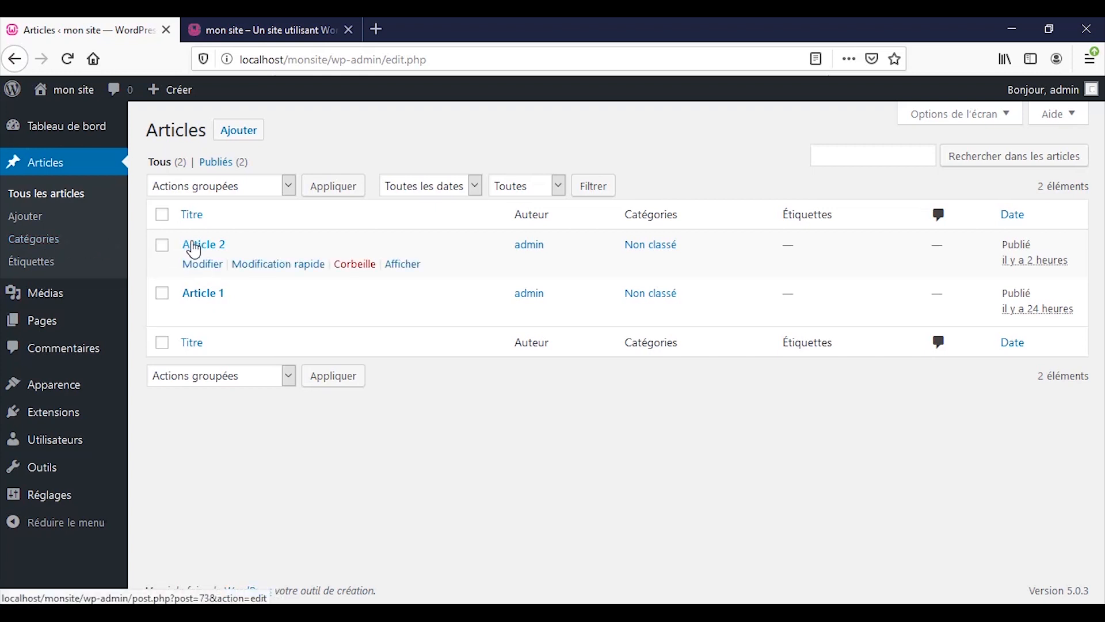
click(262, 30)
scroll(287, 320, up, 3)
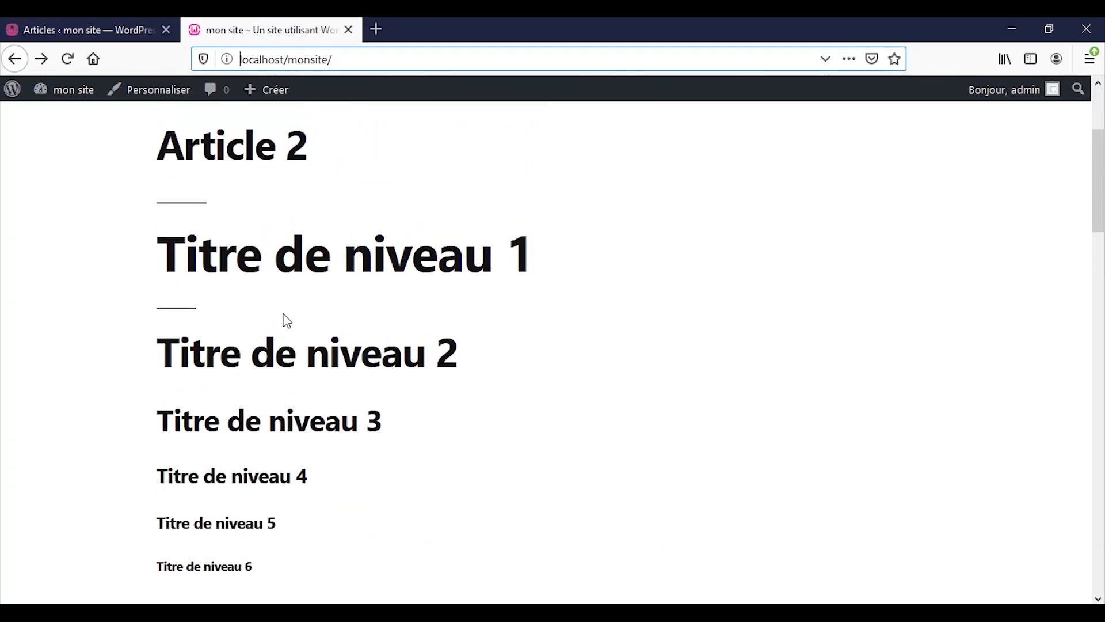
scroll(287, 321, up, 2)
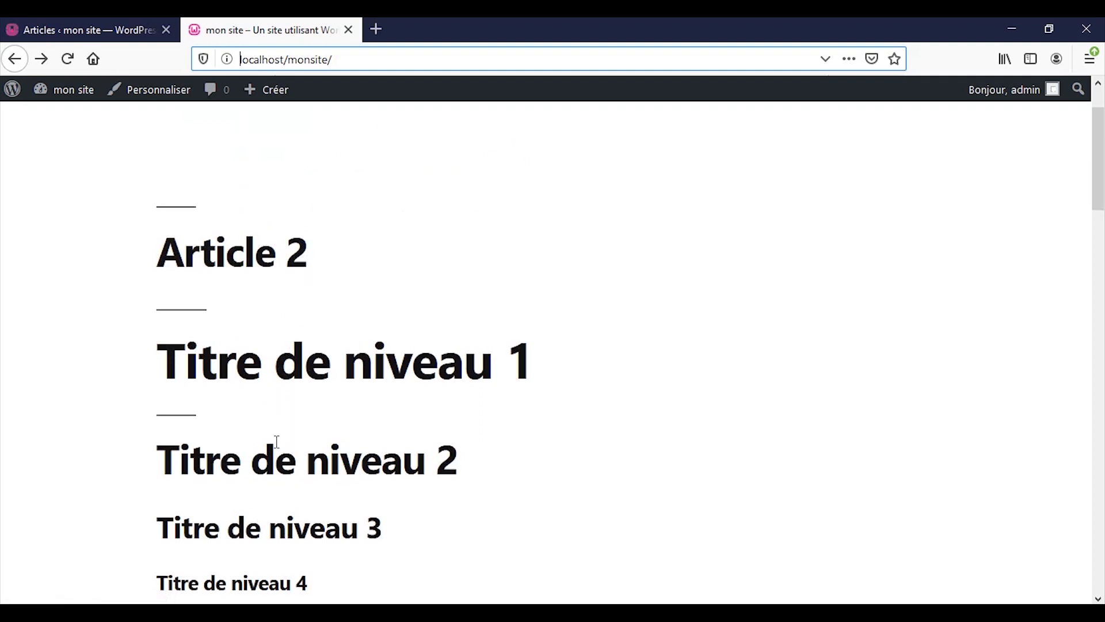
scroll(276, 444, down, 3)
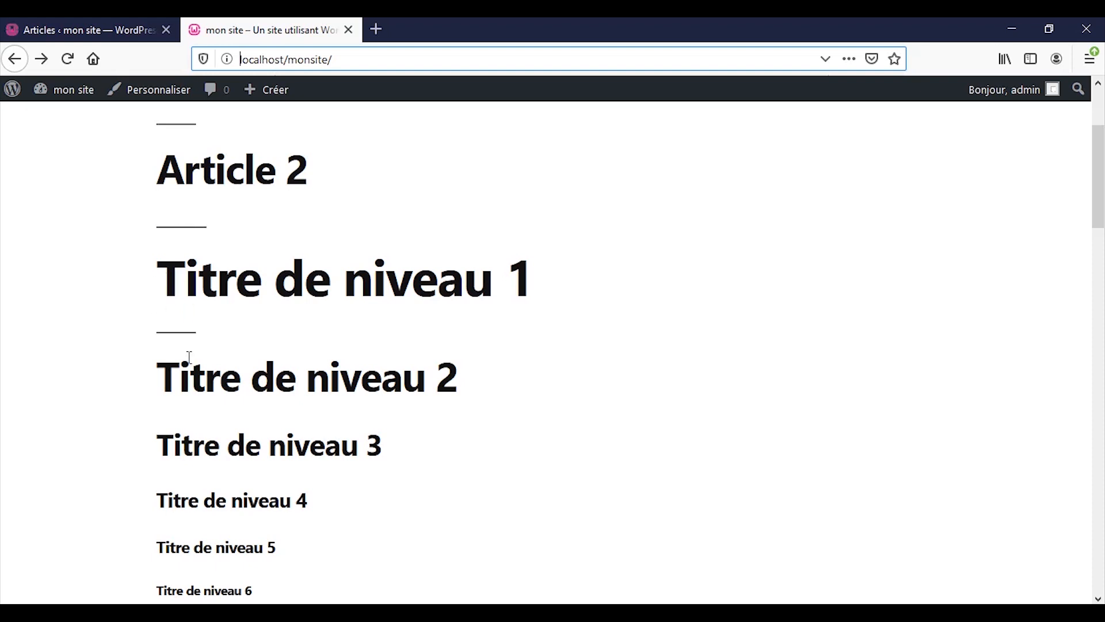
scroll(190, 357, down, 7)
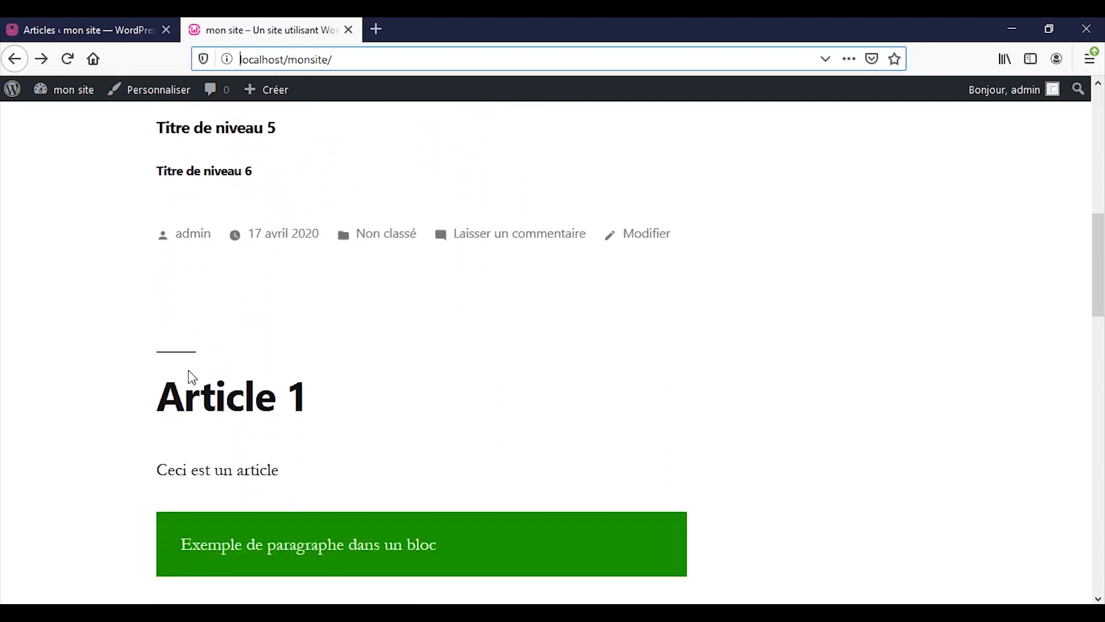
scroll(192, 377, down, 1)
scroll(188, 374, down, 3)
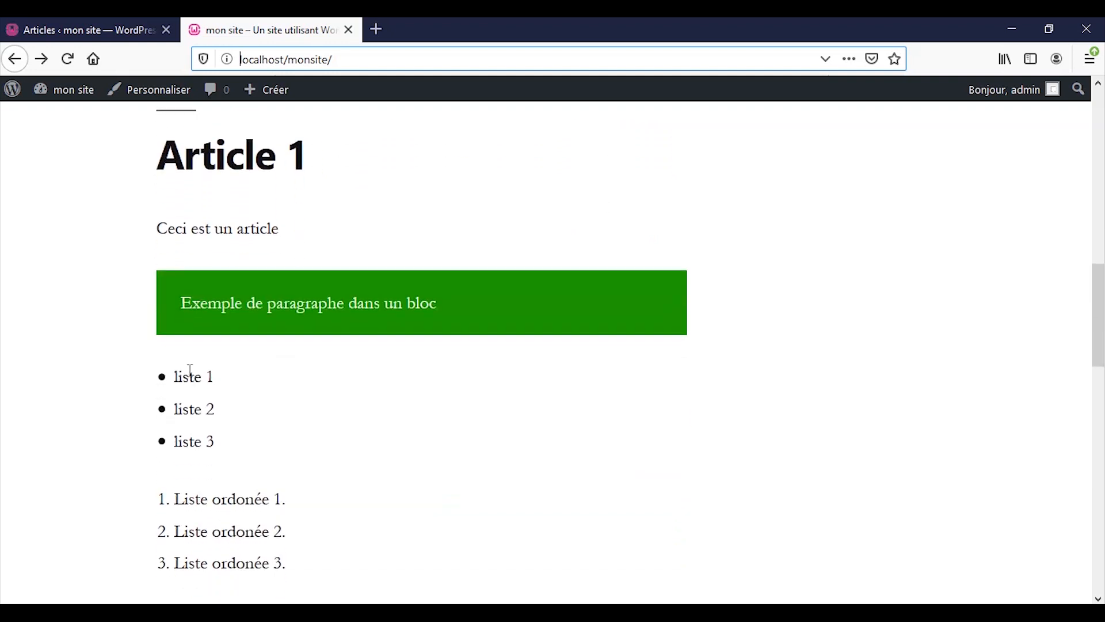
scroll(190, 371, down, 1)
scroll(212, 443, down, 1)
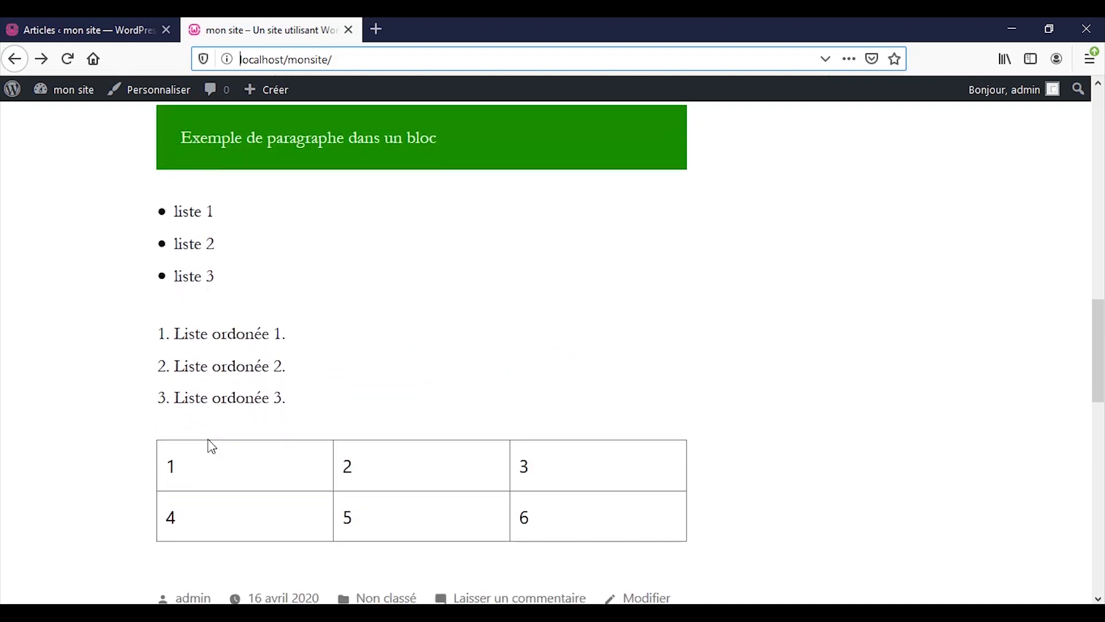
scroll(212, 446, down, 1)
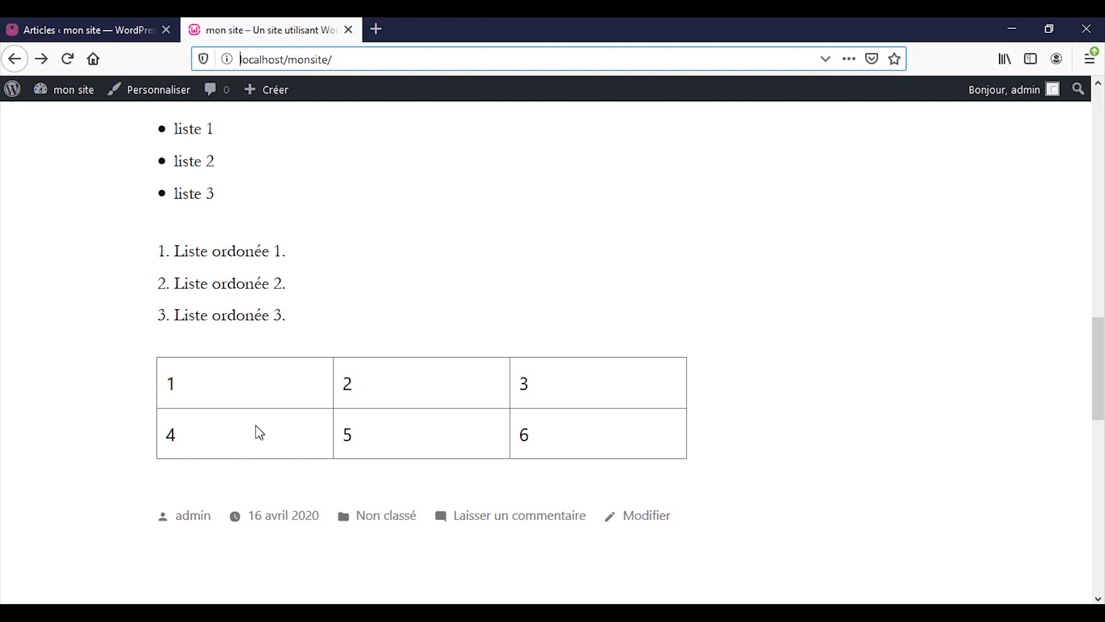
scroll(260, 429, up, 1)
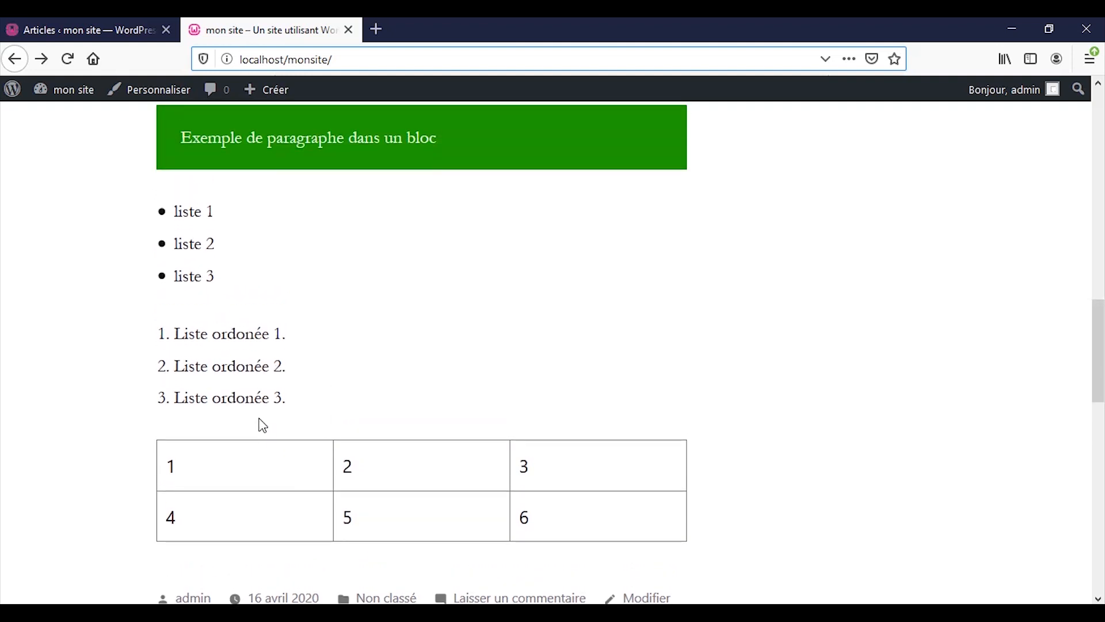
scroll(263, 426, up, 5)
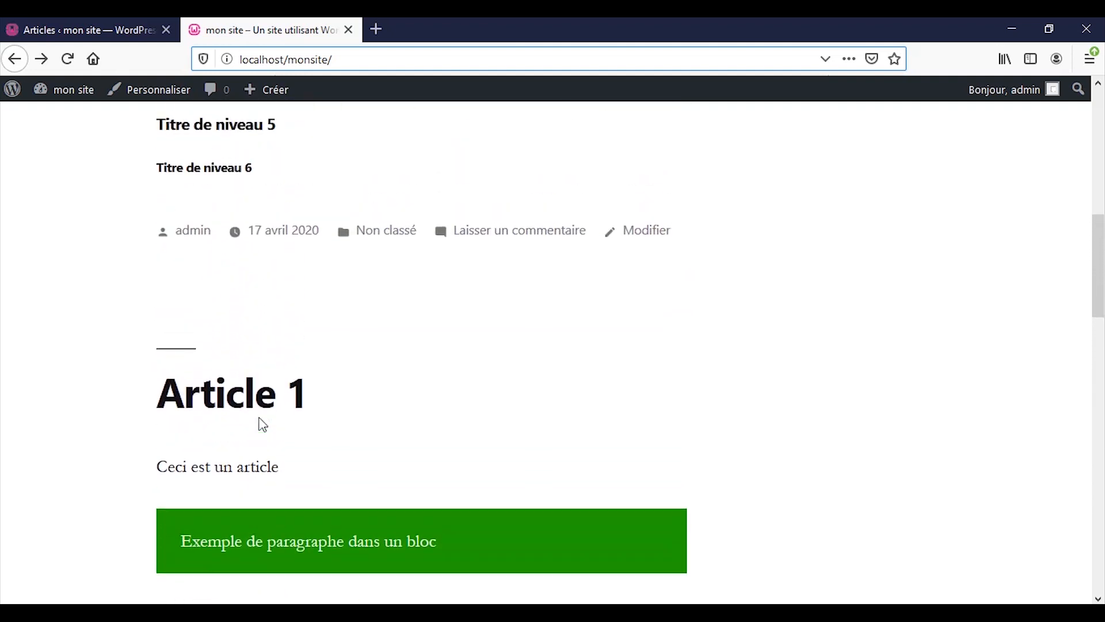
scroll(263, 426, up, 1)
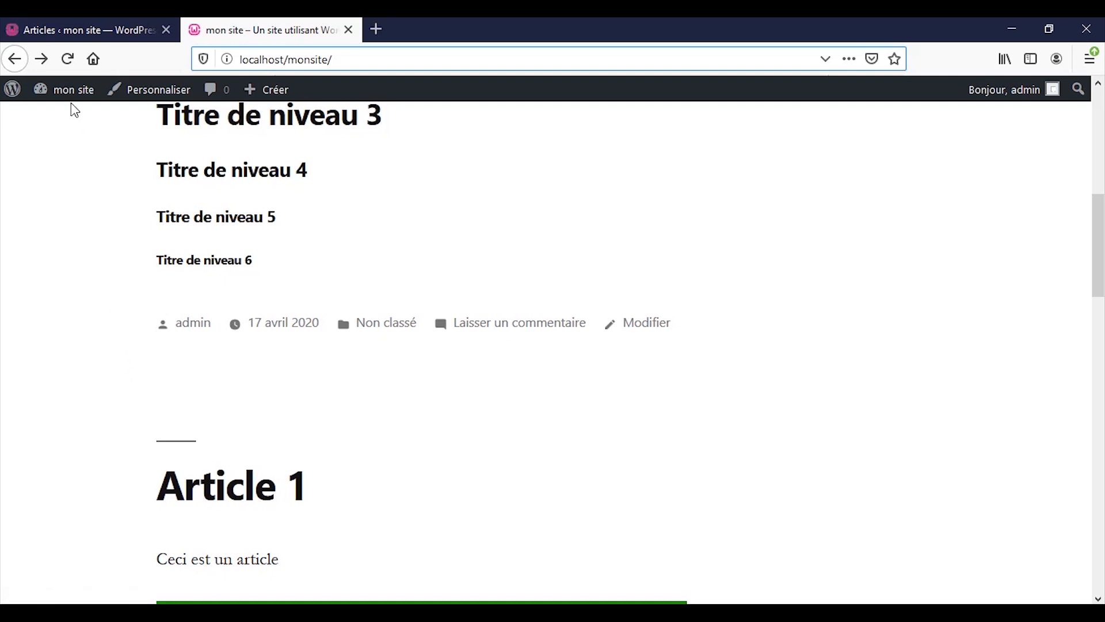
click(79, 33)
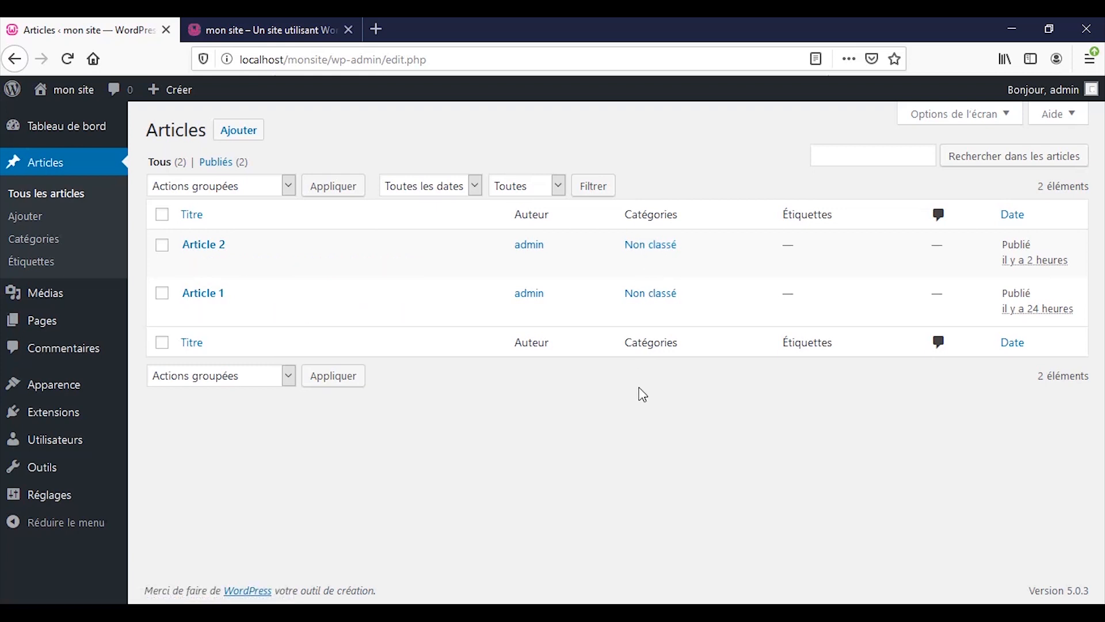
- Compare the headings of Article 2 with the mixed content of Article 1 on the public site again, and return to the admin
click(332, 26)
scroll(396, 356, up, 5)
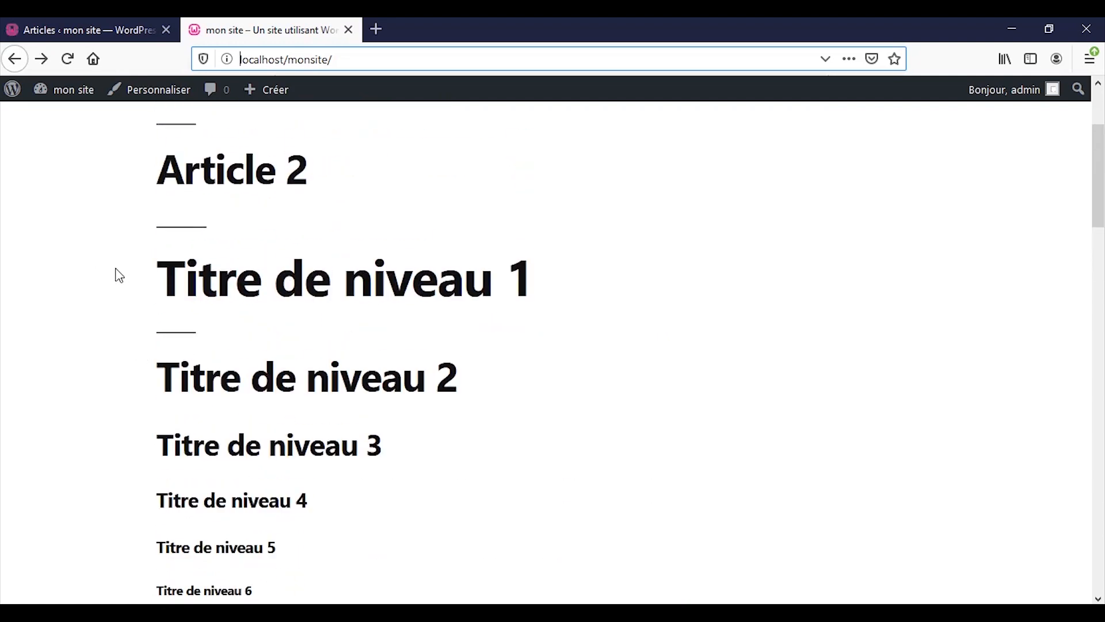
scroll(132, 300, down, 8)
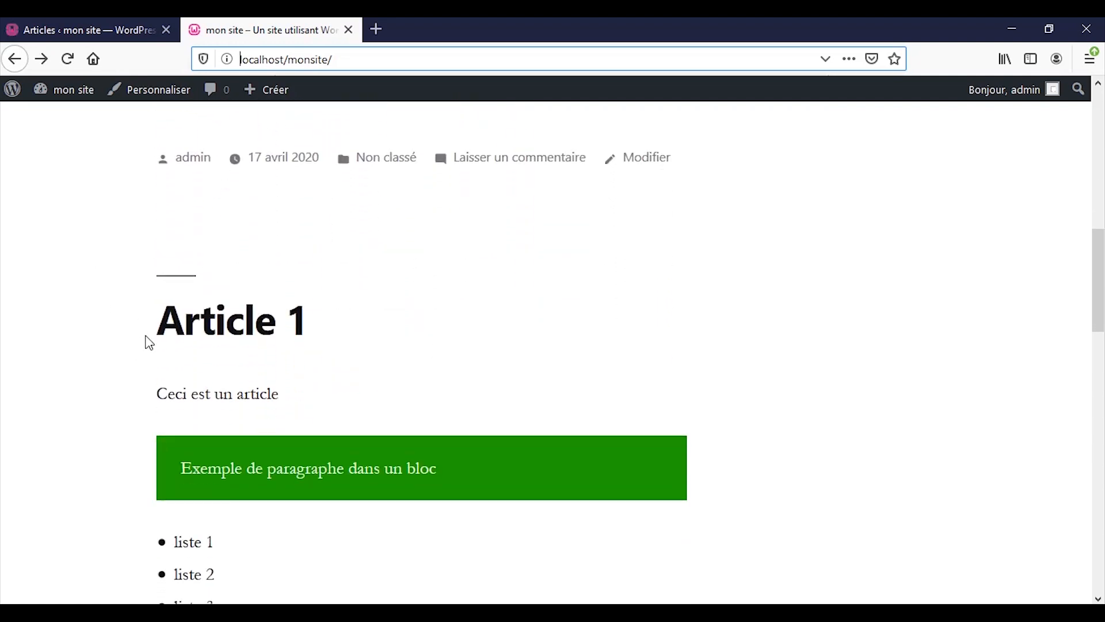
scroll(149, 340, down, 4)
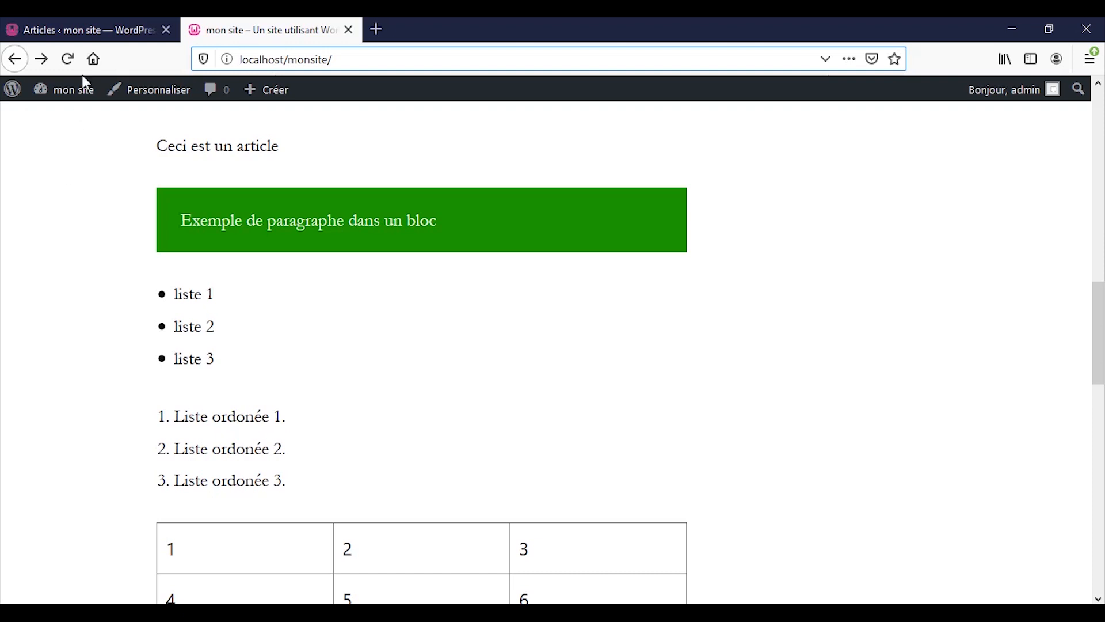
click(86, 30)
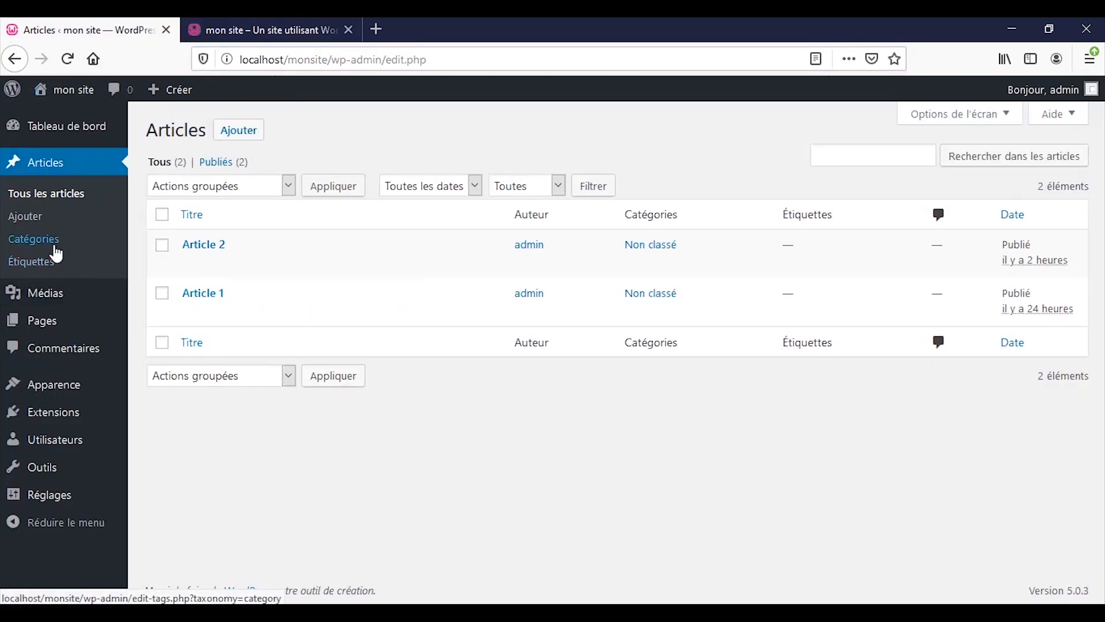
- Add a new article category named "titre" with no parent category
click(56, 244)
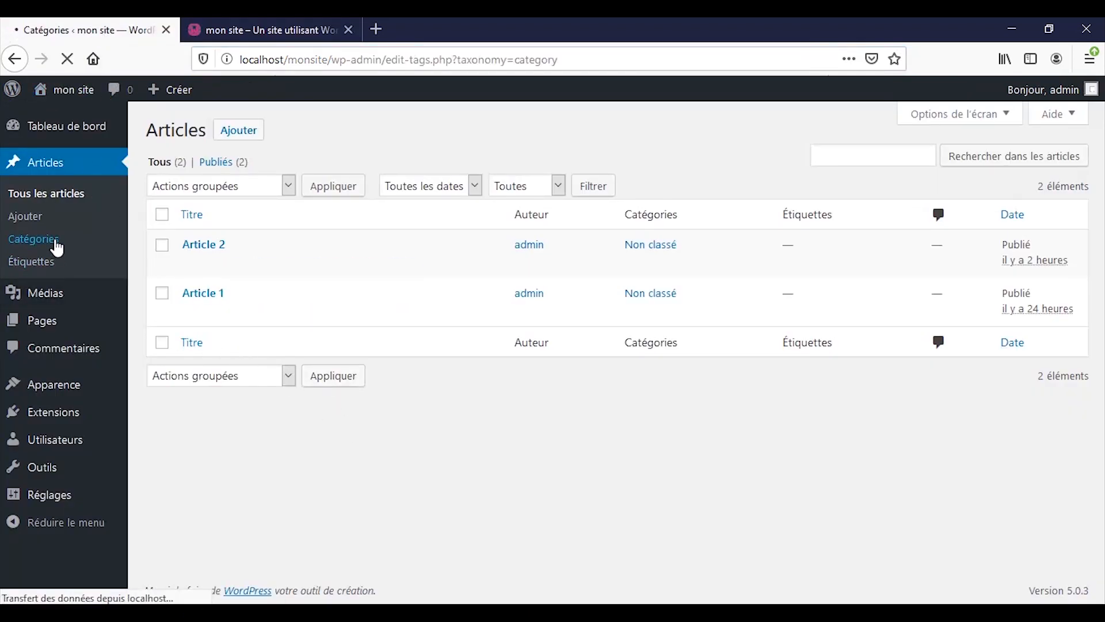
mouse_move(537, 252)
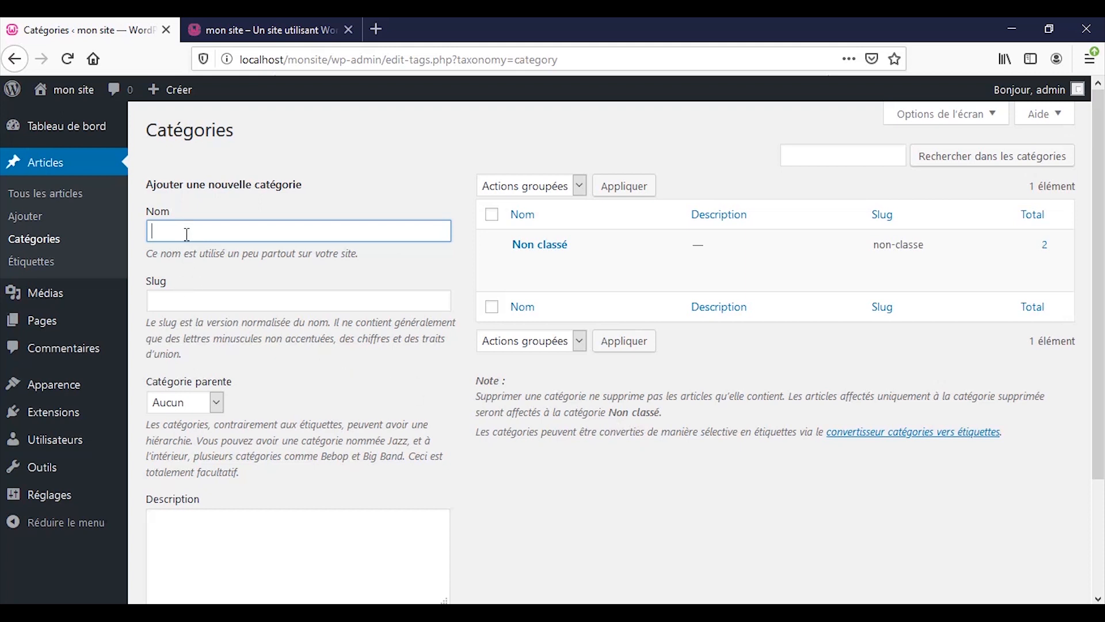
text(titre)
scroll(288, 457, down, 3)
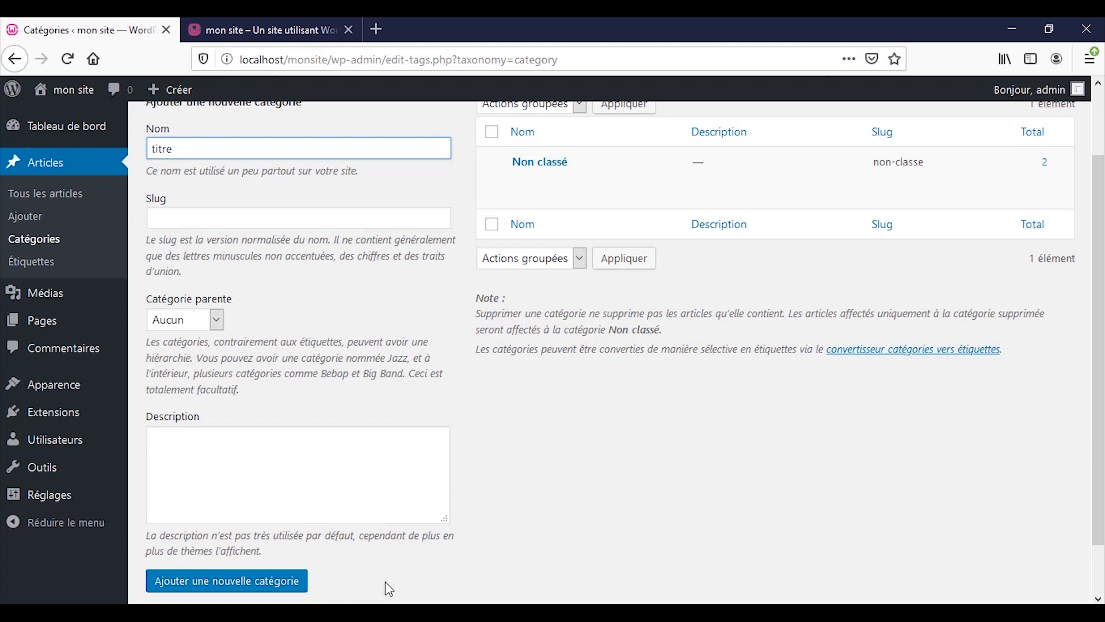
click(256, 593)
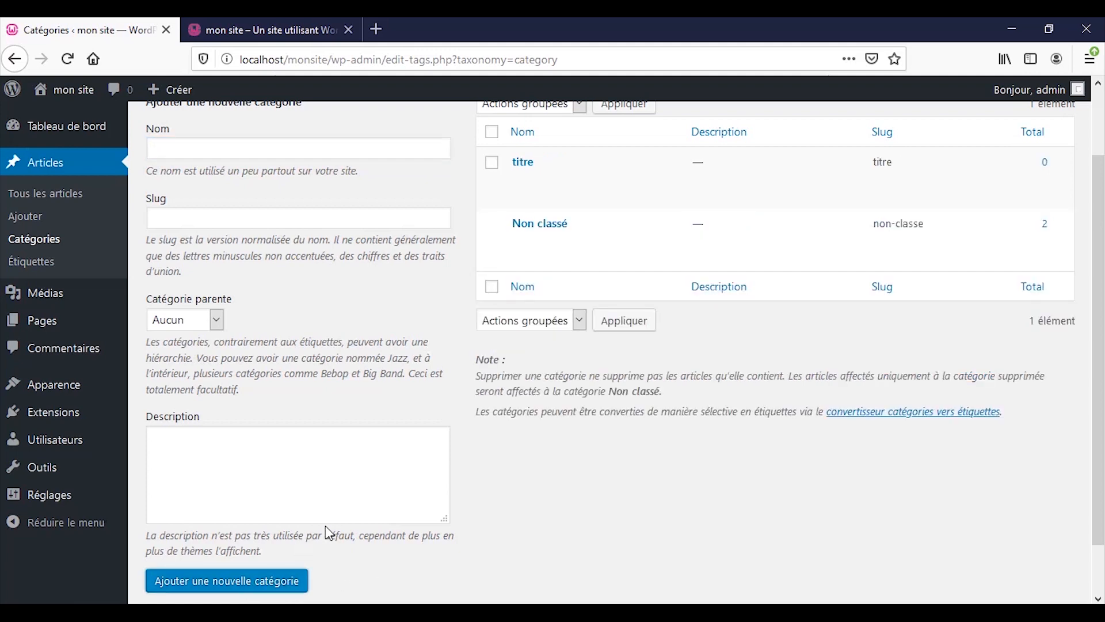
- Add a second article category named "divers" with no parent category
scroll(460, 437, up, 2)
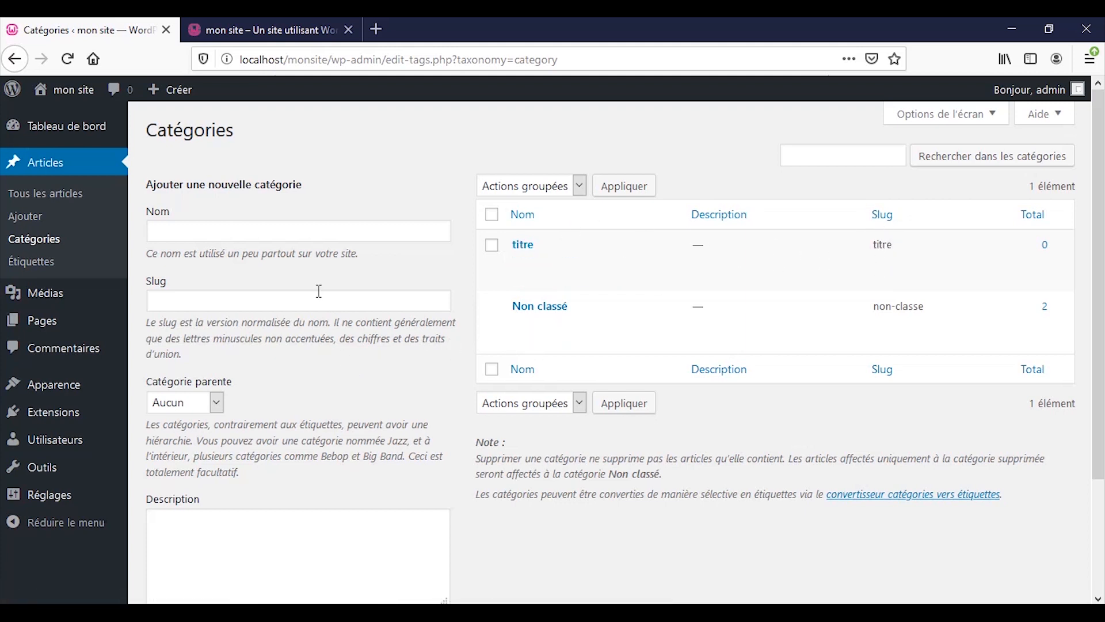
click(296, 236)
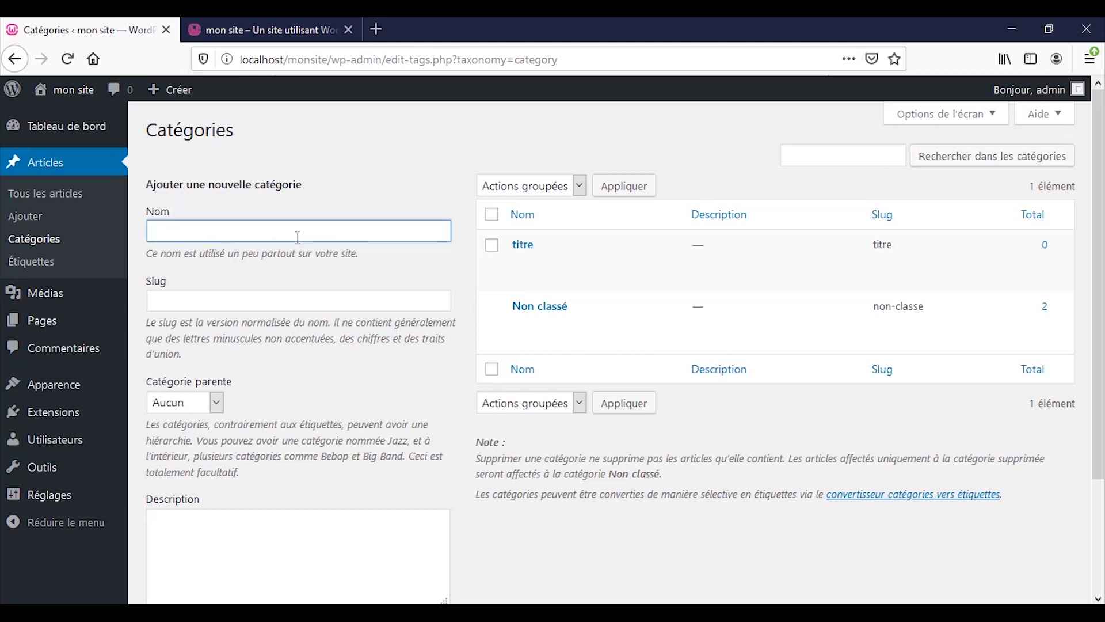
text(divers)
scroll(246, 423, down, 2)
scroll(244, 423, down, 1)
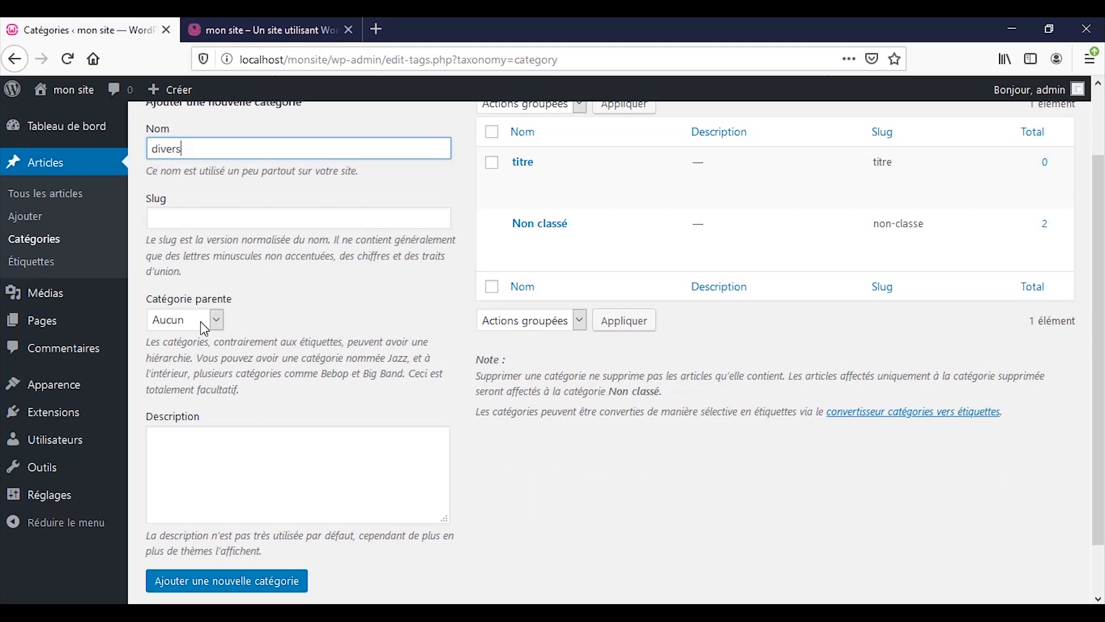
scroll(205, 432, down, 2)
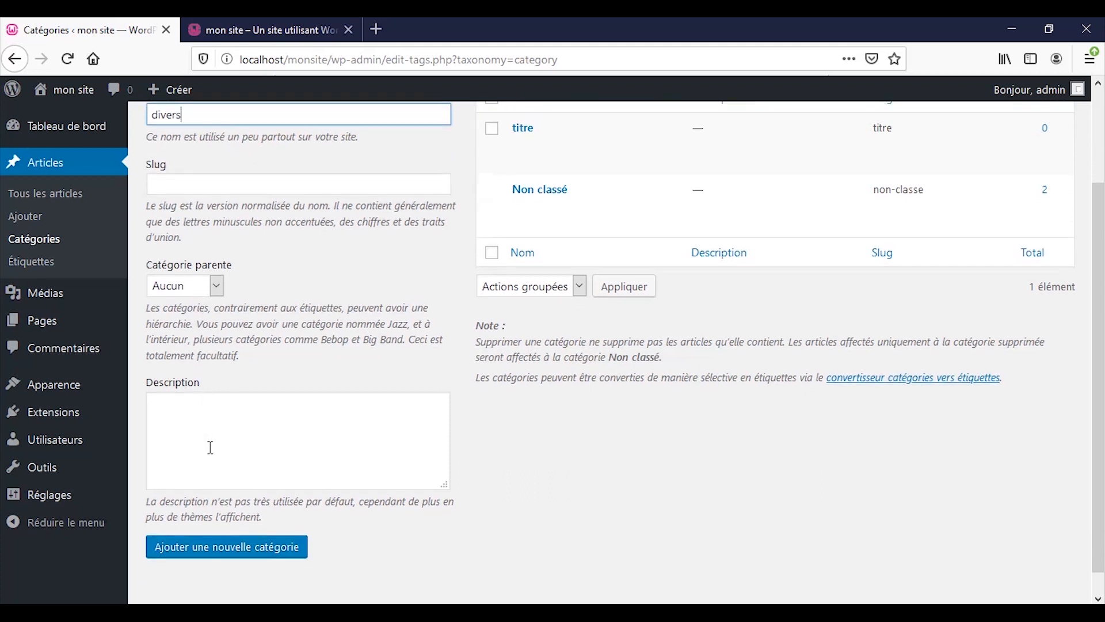
click(244, 524)
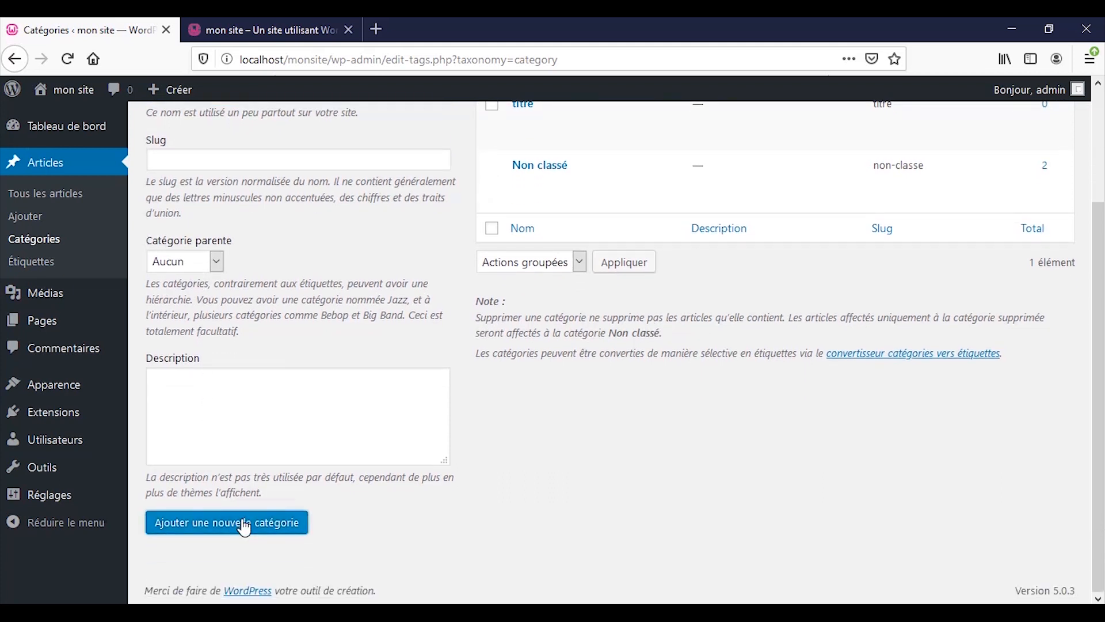
scroll(606, 444, up, 3)
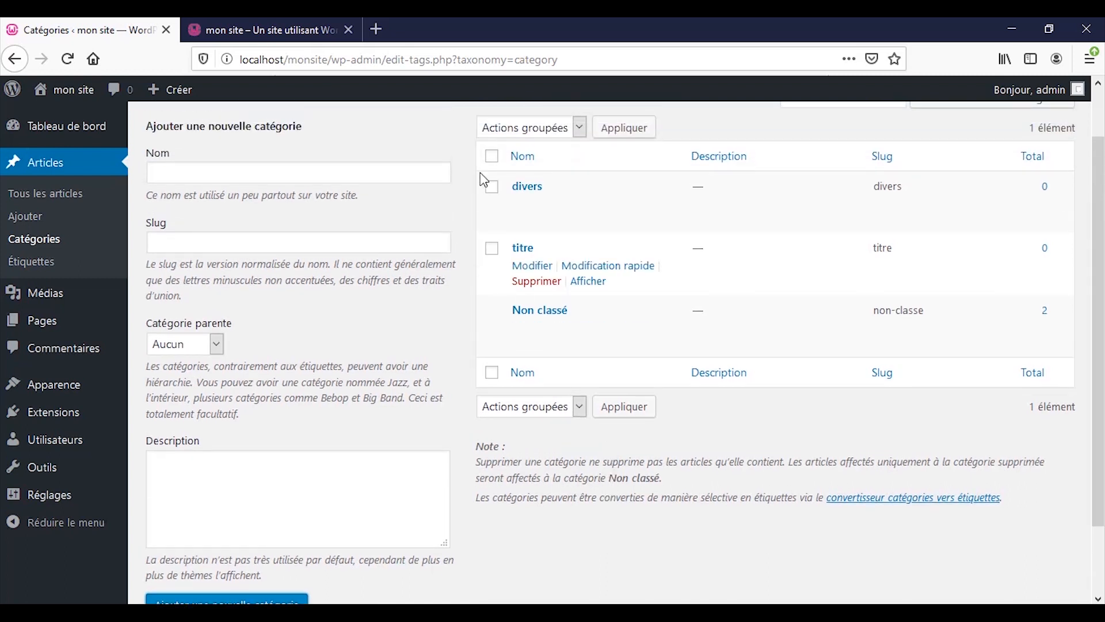
mouse_move(516, 232)
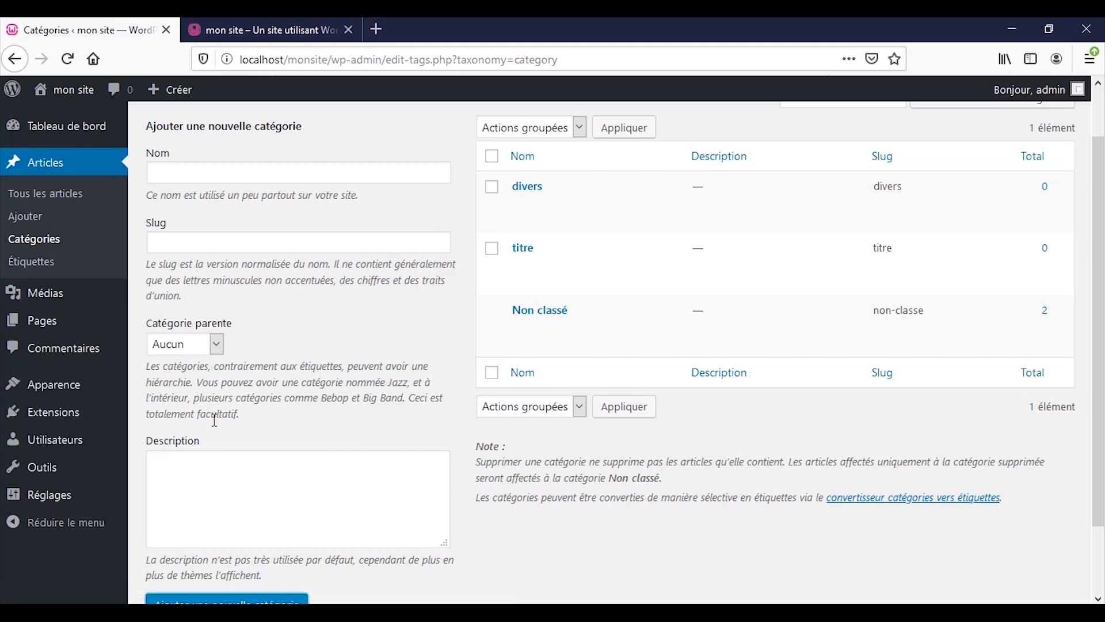
- Edit Article 1 to replace its category Non classé with divers, and update the article
click(78, 201)
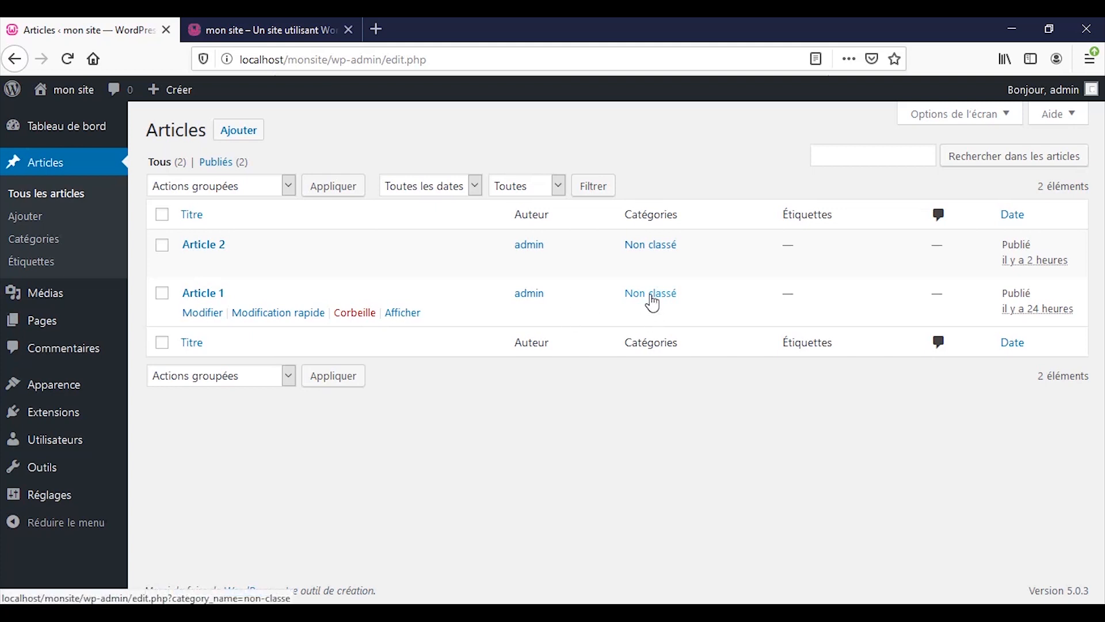
click(197, 300)
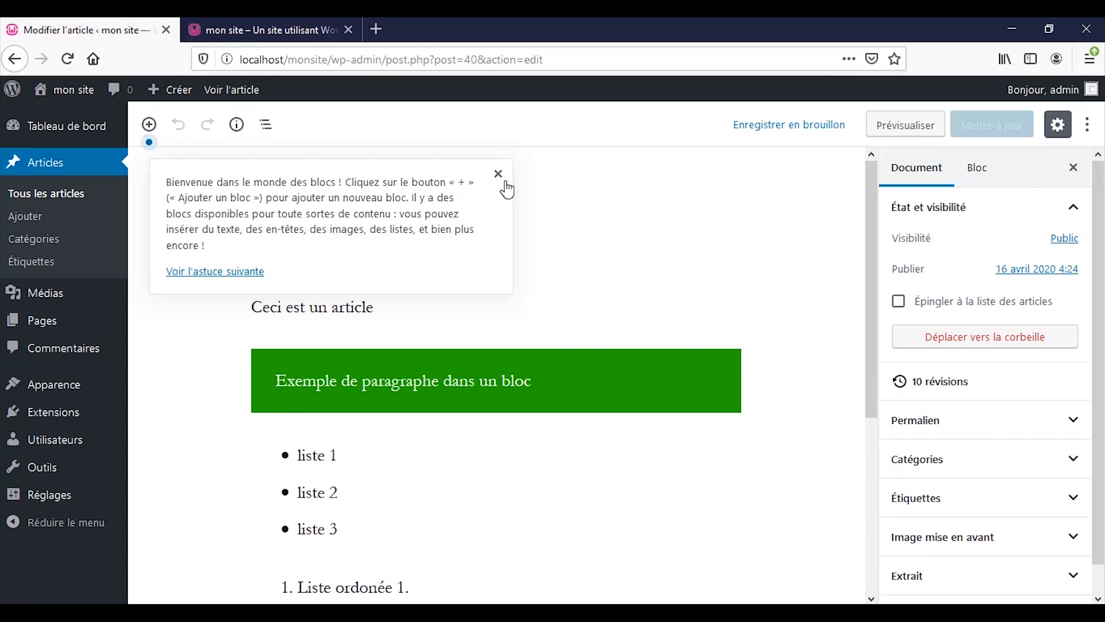
click(498, 174)
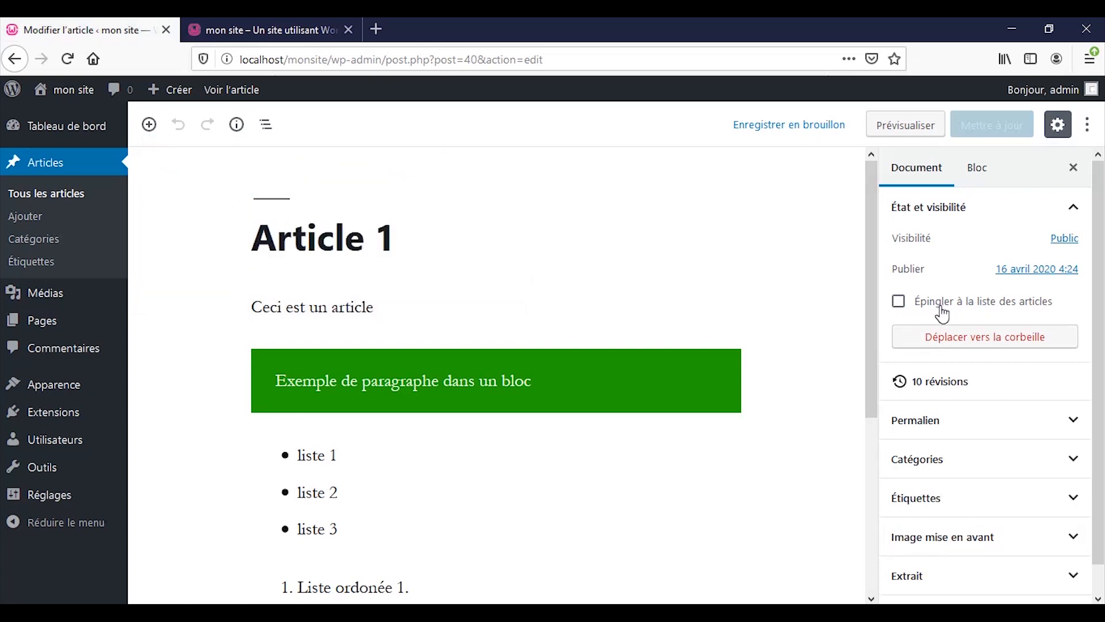
click(999, 460)
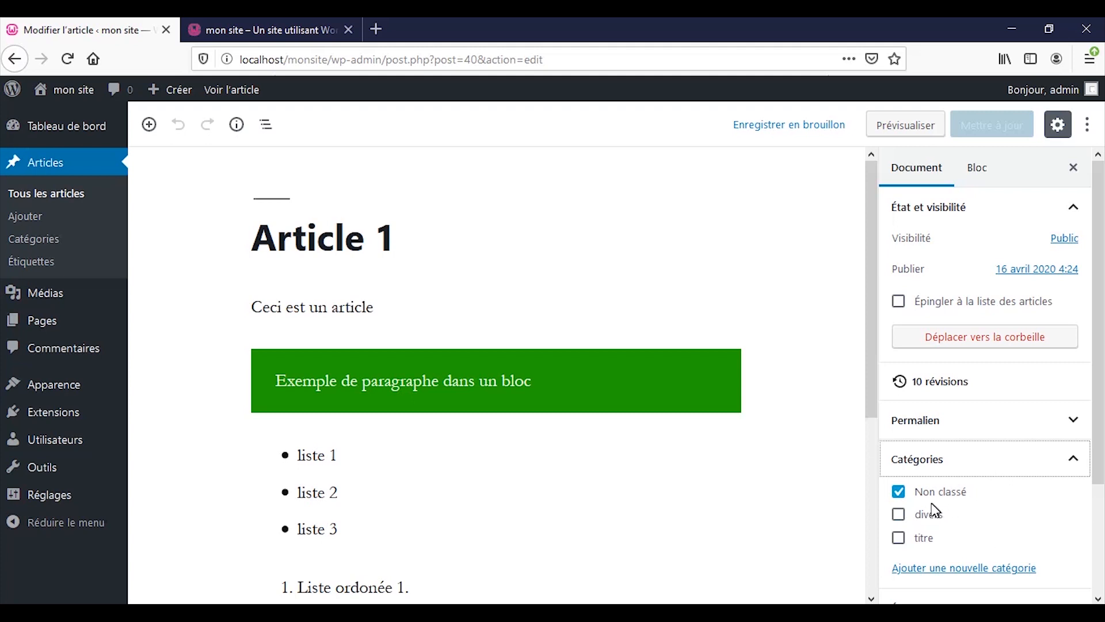
click(899, 492)
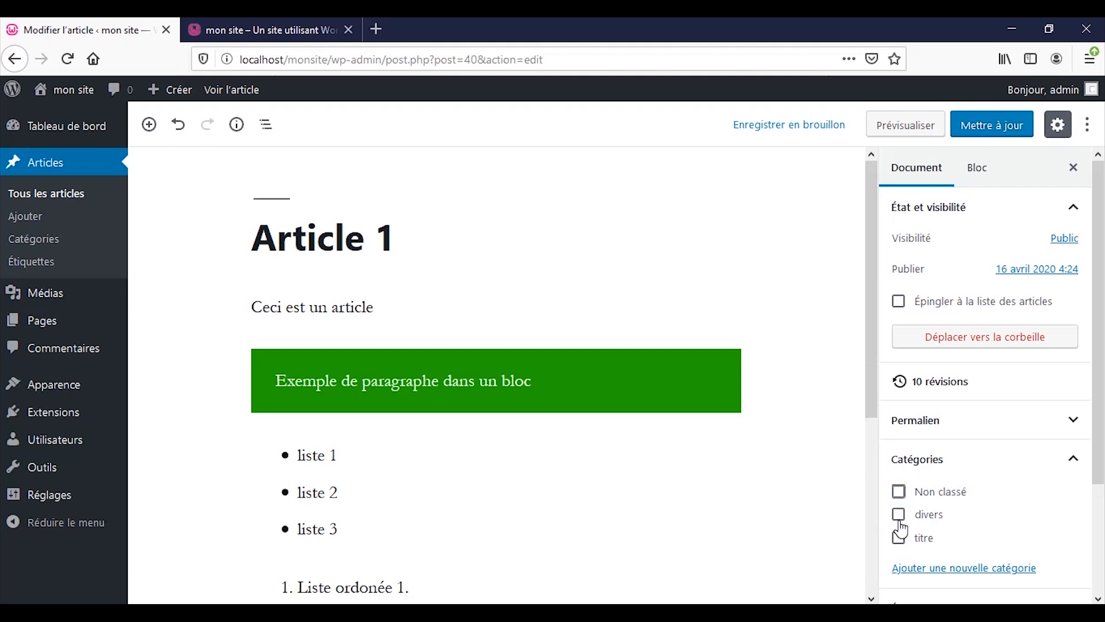
click(901, 526)
click(1005, 130)
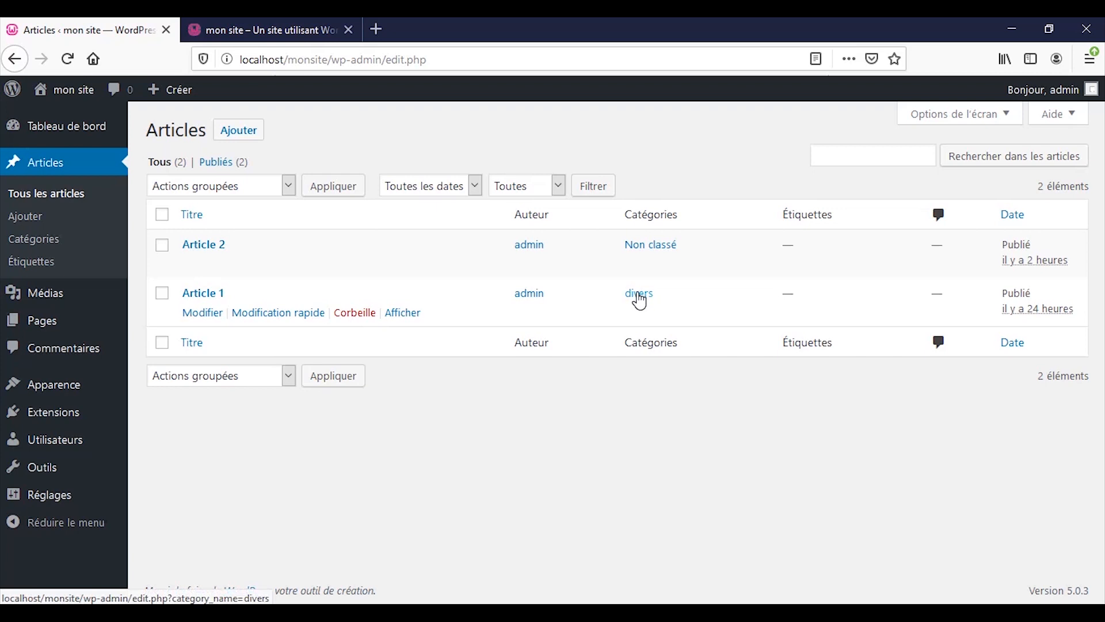
- Reload the public site and check the category shown under Article 1 and under Article 2
click(310, 32)
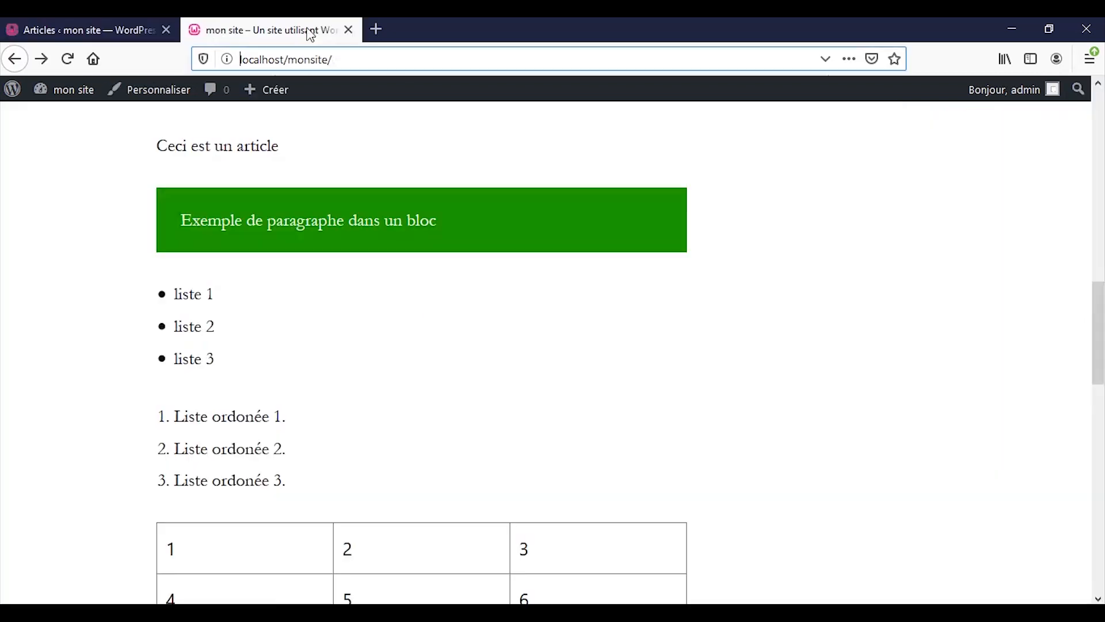
click(66, 61)
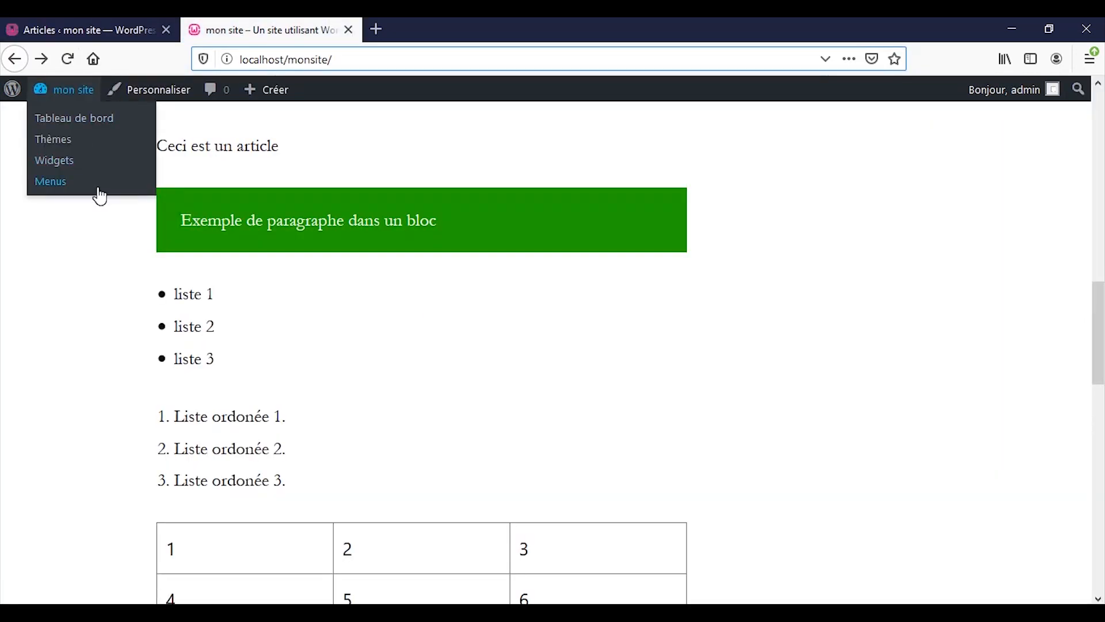
scroll(275, 212, down, 3)
scroll(275, 213, up, 3)
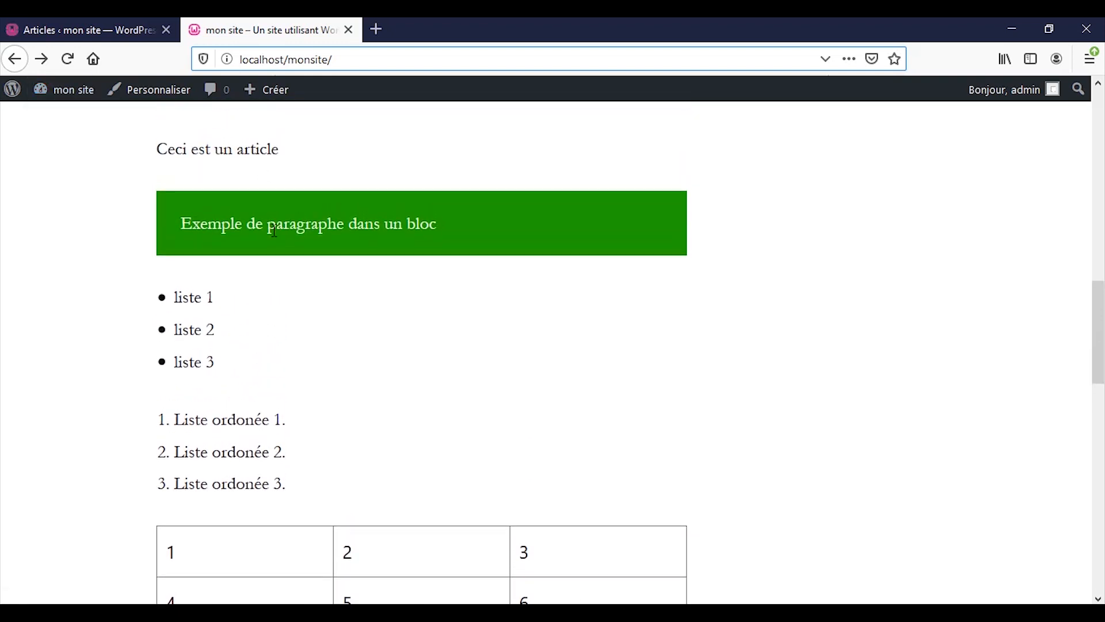
scroll(254, 148, up, 5)
scroll(276, 256, down, 4)
scroll(292, 276, down, 3)
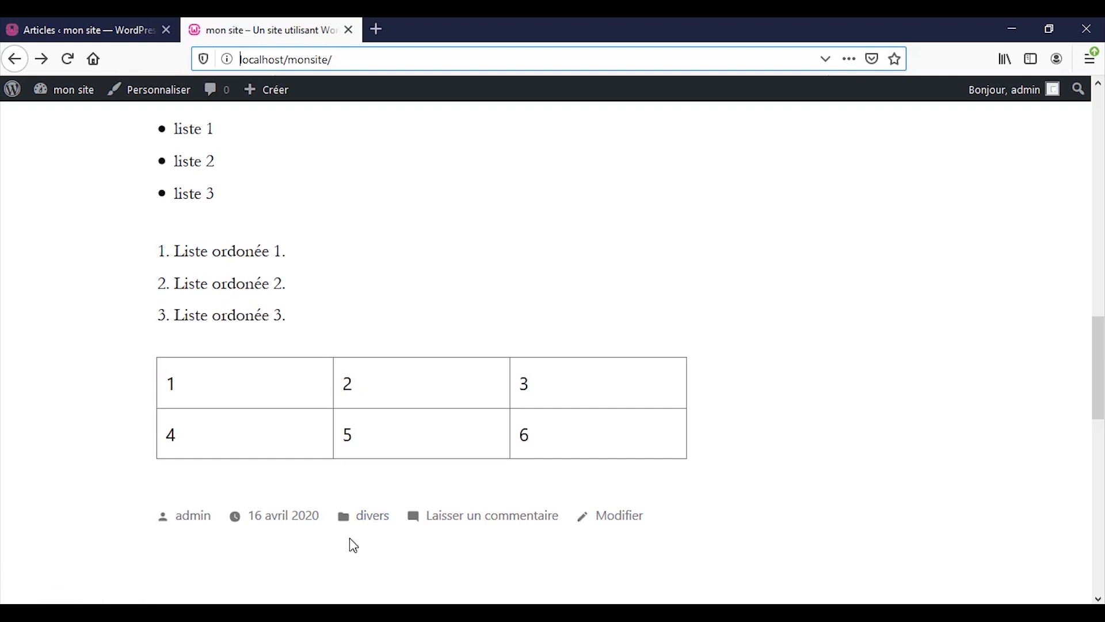
scroll(493, 261, up, 8)
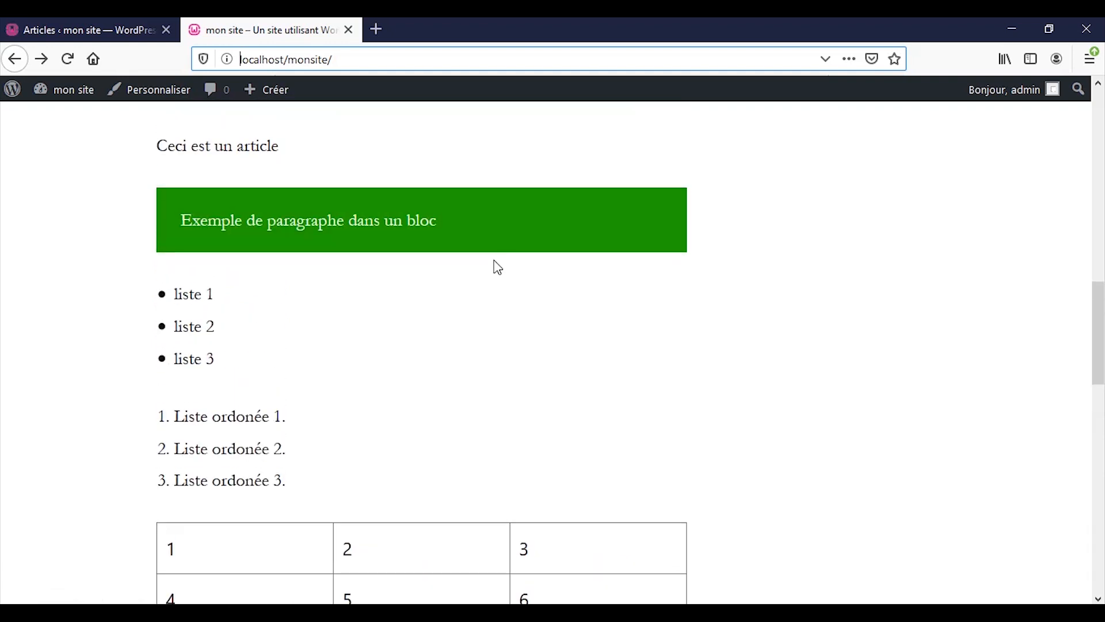
scroll(498, 268, up, 10)
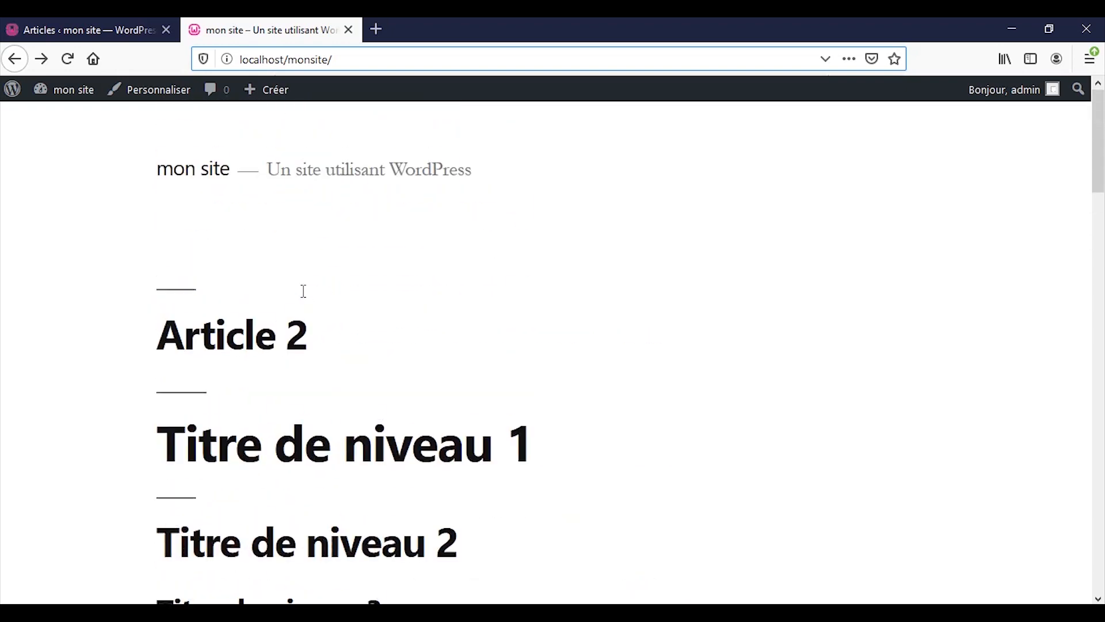
scroll(301, 291, down, 1)
scroll(305, 298, down, 5)
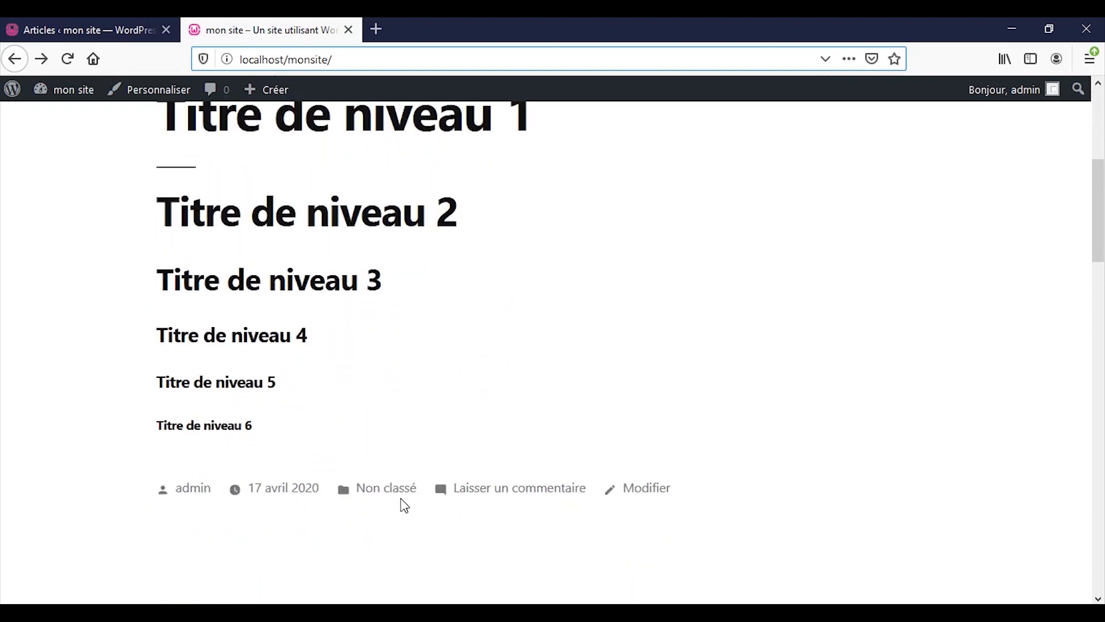
- Edit Article 2 in the admin to replace its category Non classé with titre and divers, and update the article
click(96, 27)
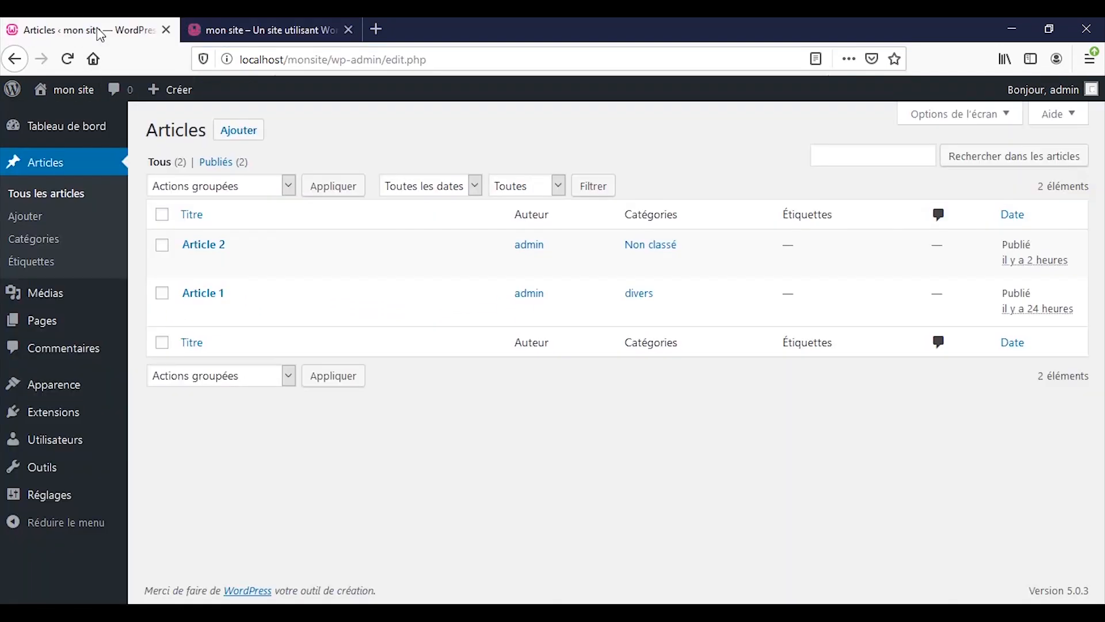
click(201, 246)
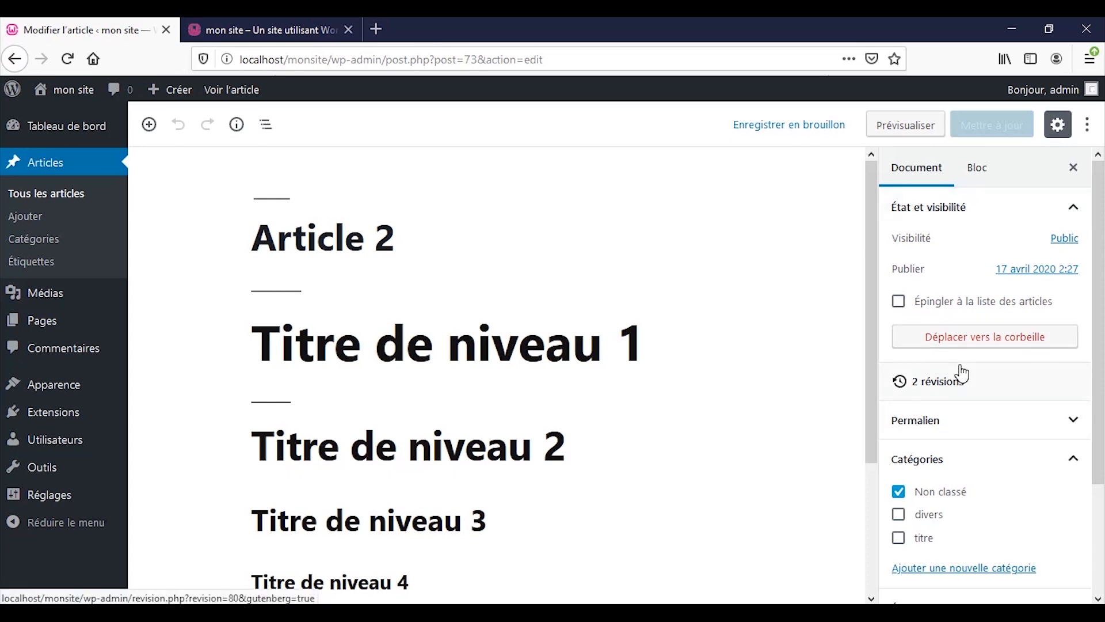
scroll(971, 490, down, 3)
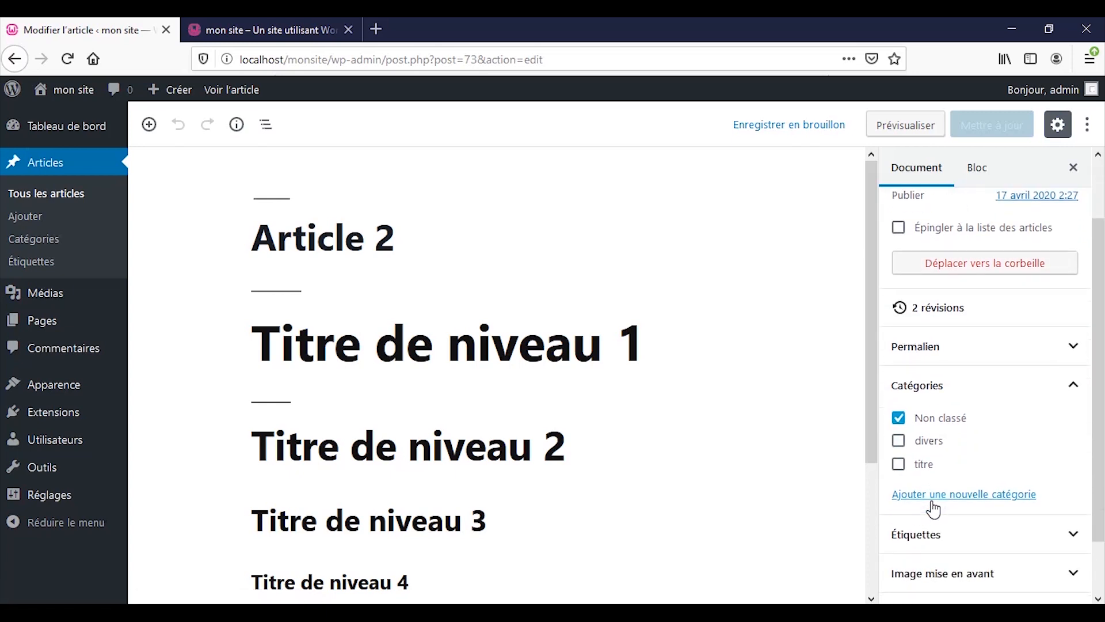
click(899, 410)
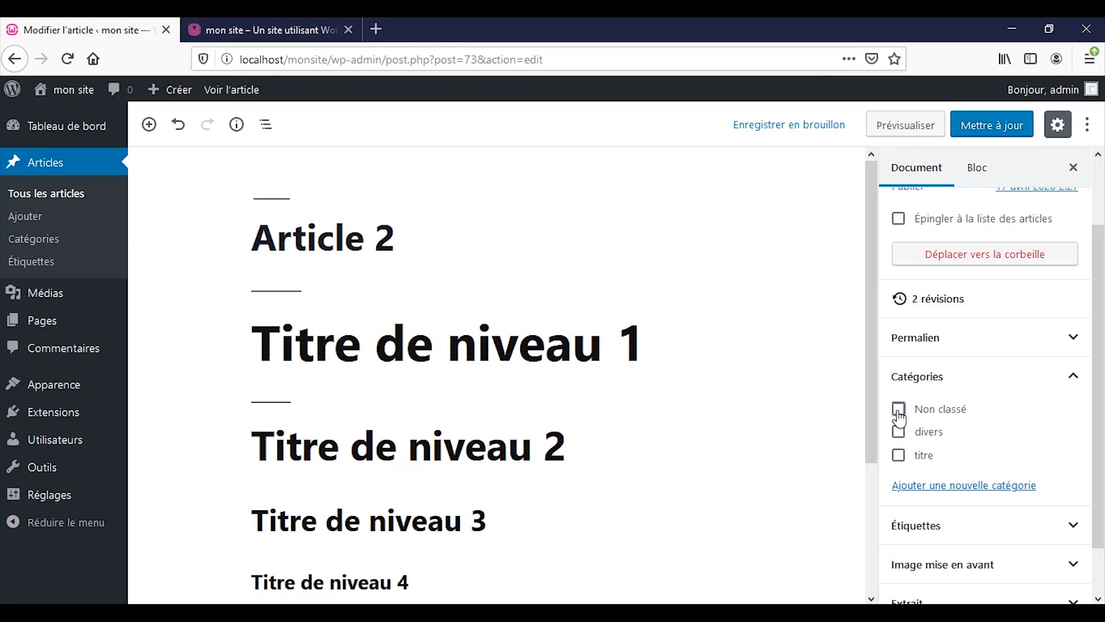
click(898, 460)
click(898, 432)
click(1010, 130)
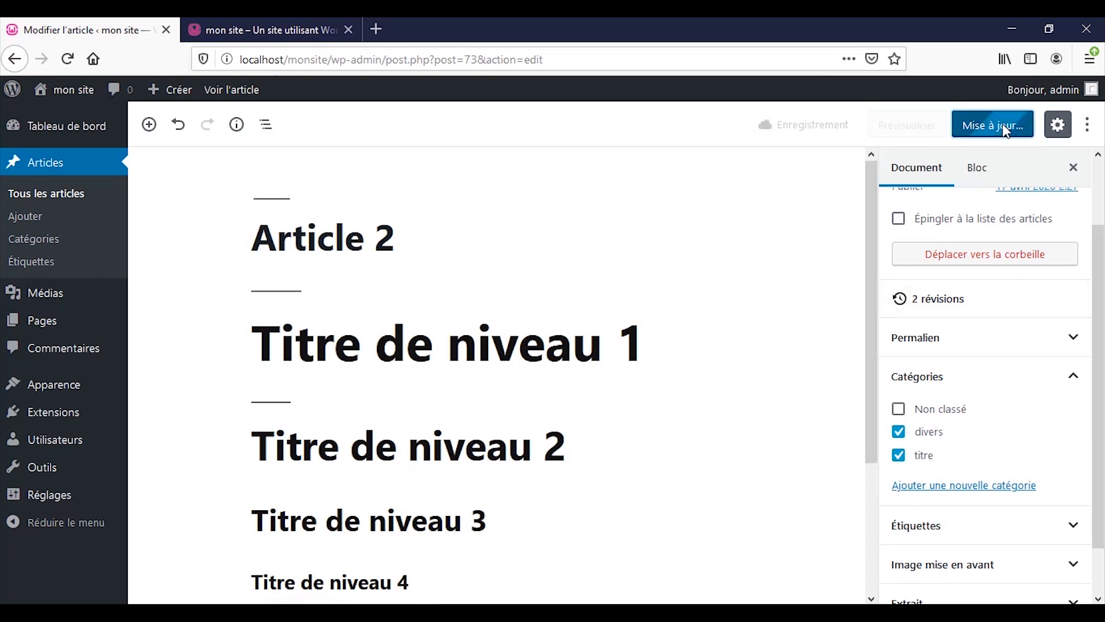
- Refresh the public site and compare the categories listed below Article 2 and Article 1
click(322, 35)
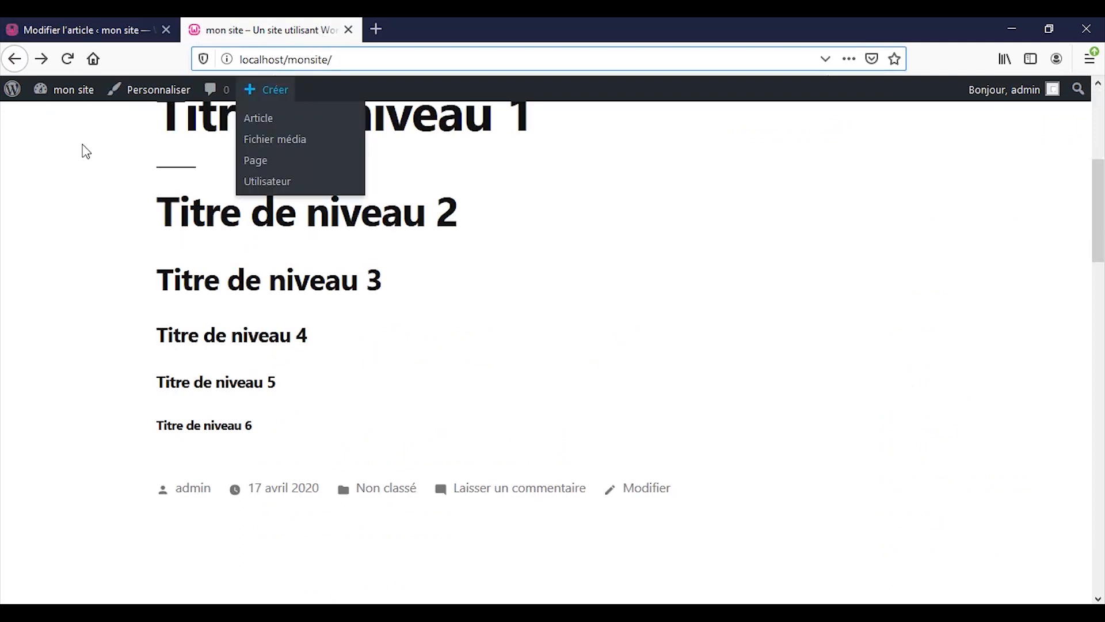
click(61, 68)
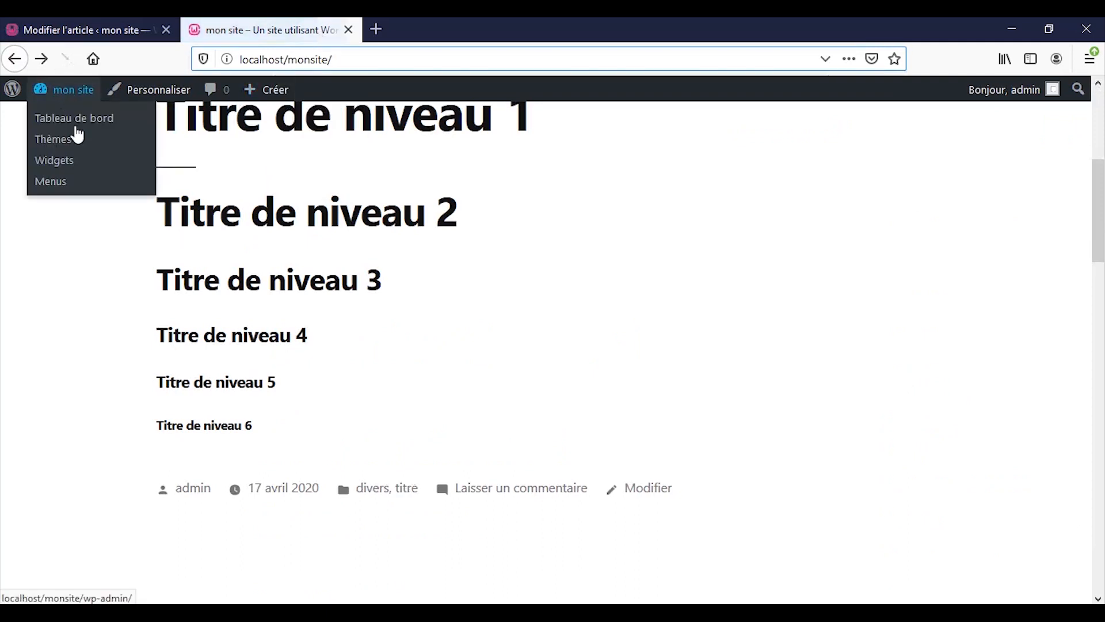
scroll(149, 391, down, 3)
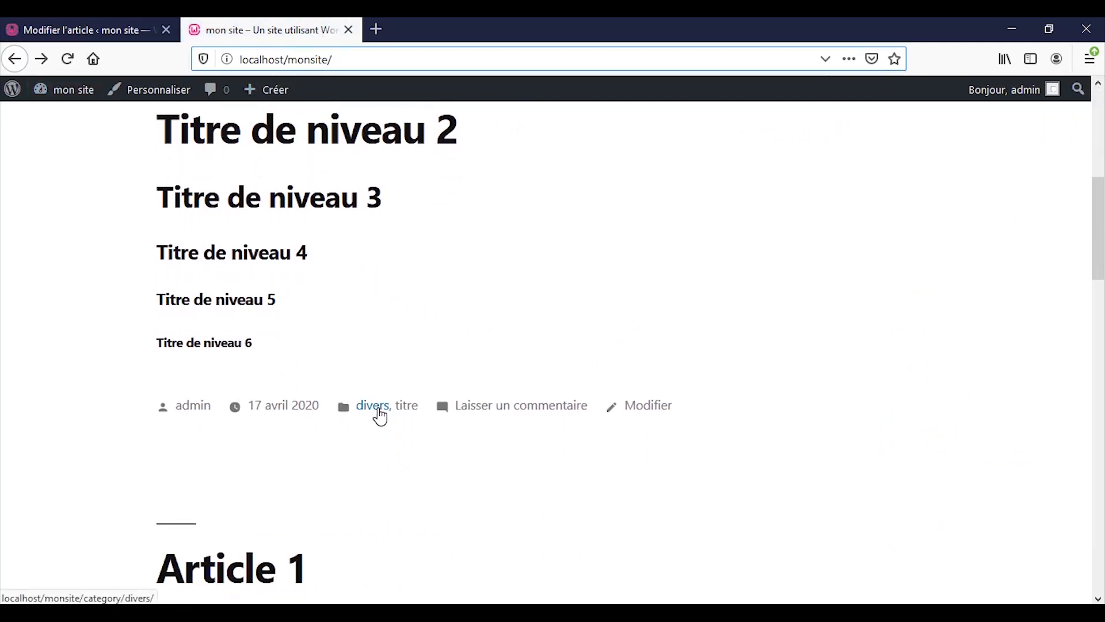
scroll(403, 392, down, 3)
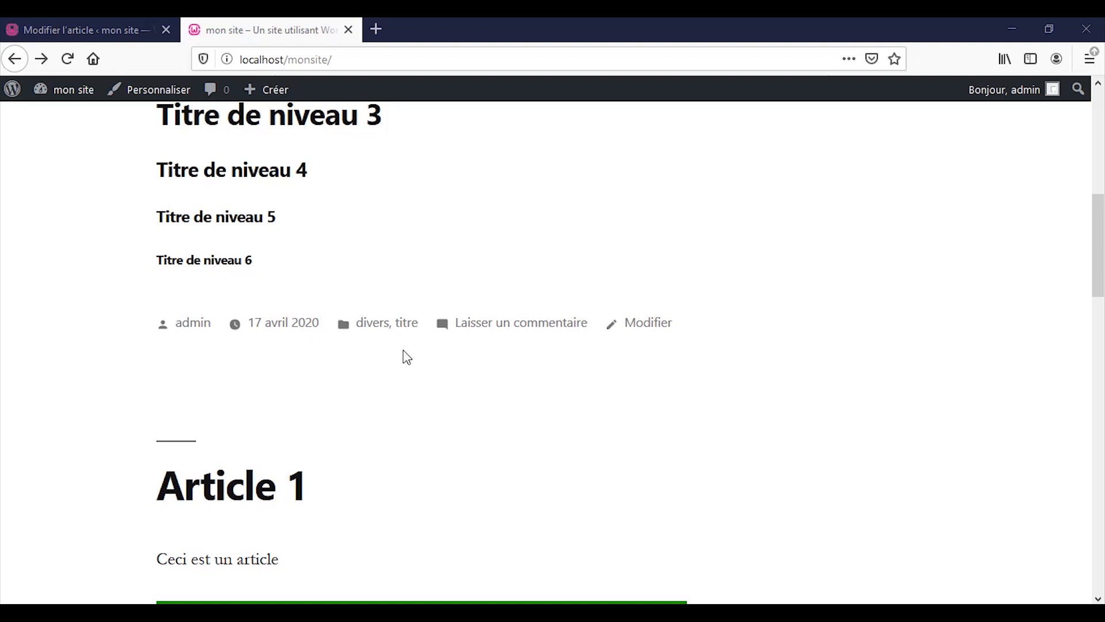
scroll(402, 400, down, 13)
scroll(405, 406, down, 10)
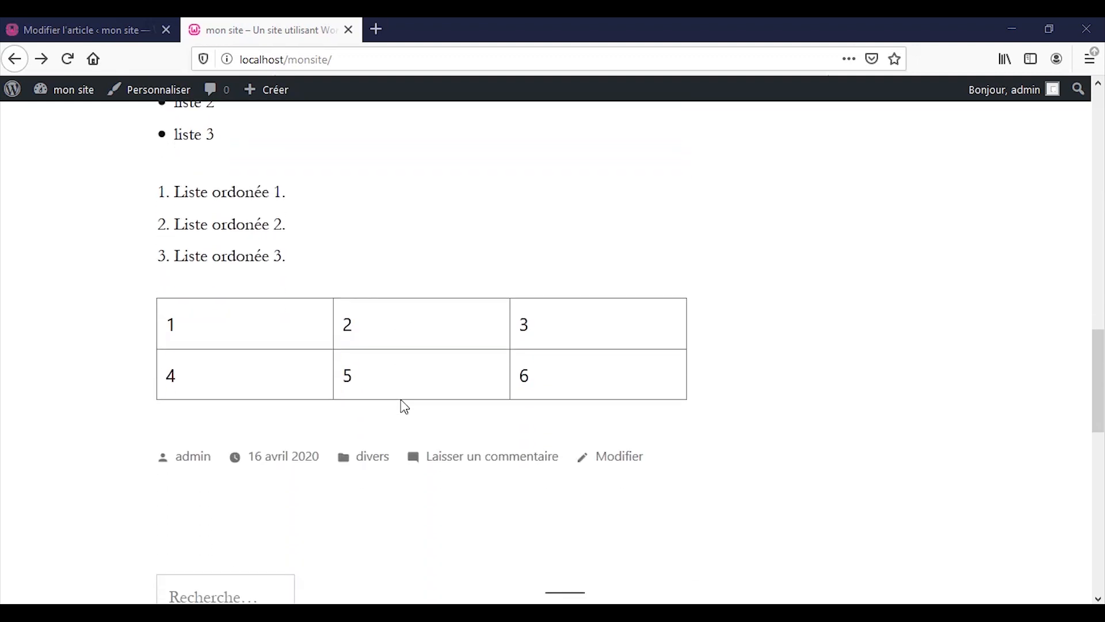
- Edit Article 1 in the admin to add a new category named "liste" with no parent category, and update the article
click(110, 29)
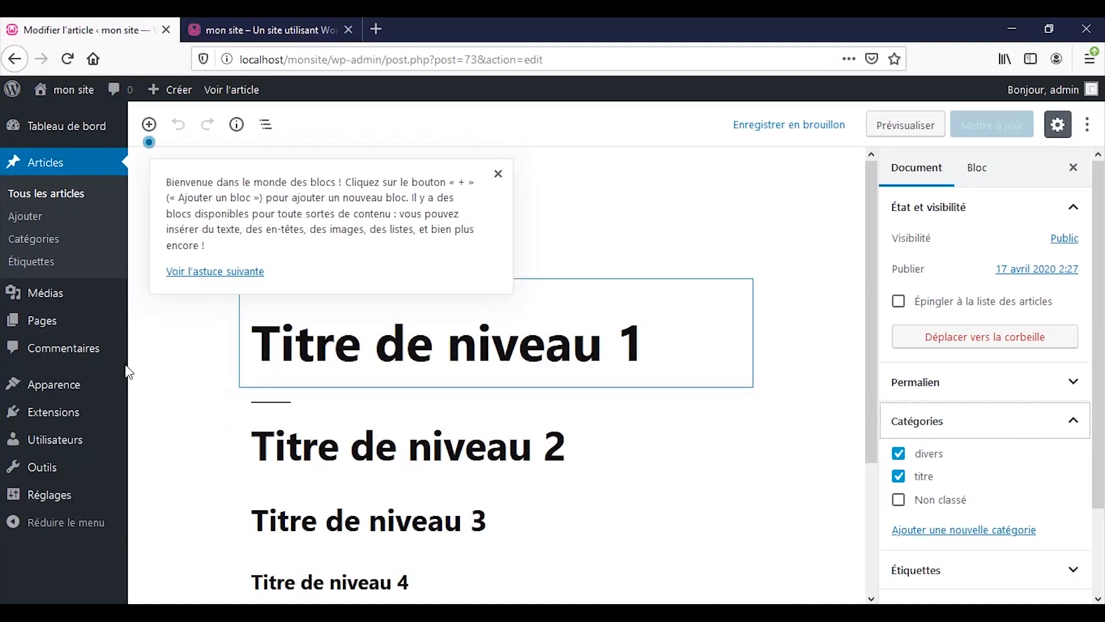
click(23, 198)
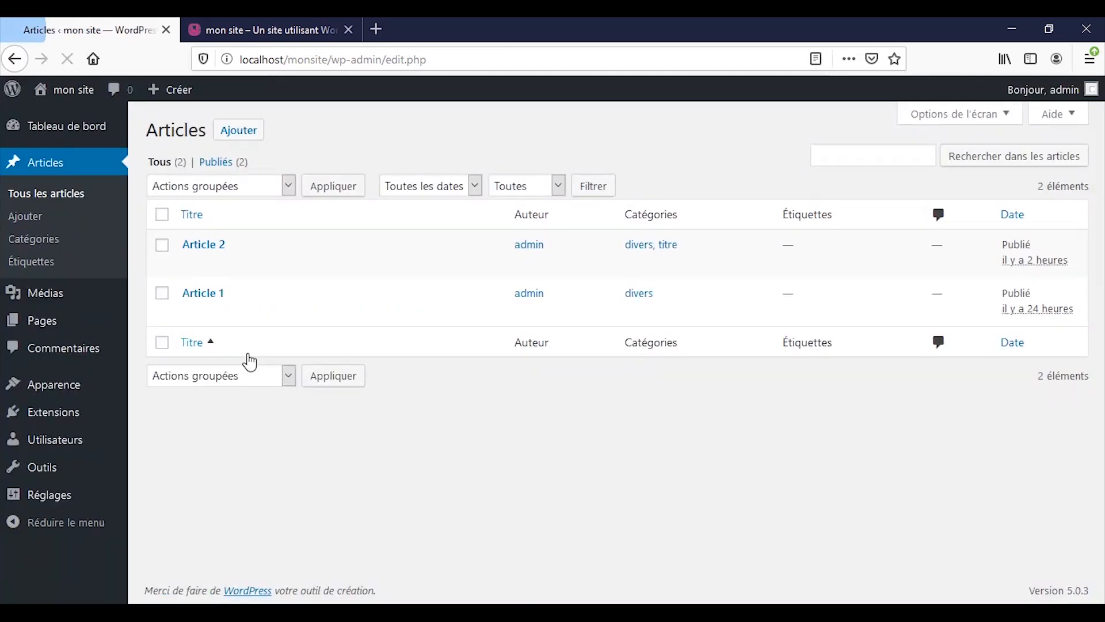
click(217, 297)
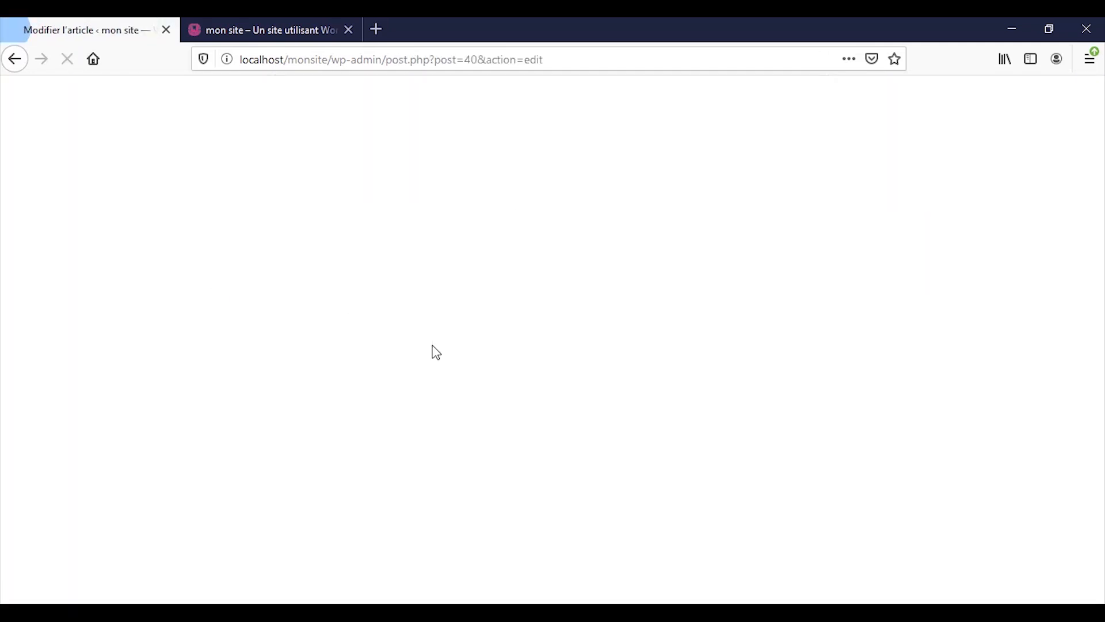
scroll(610, 506, down, 3)
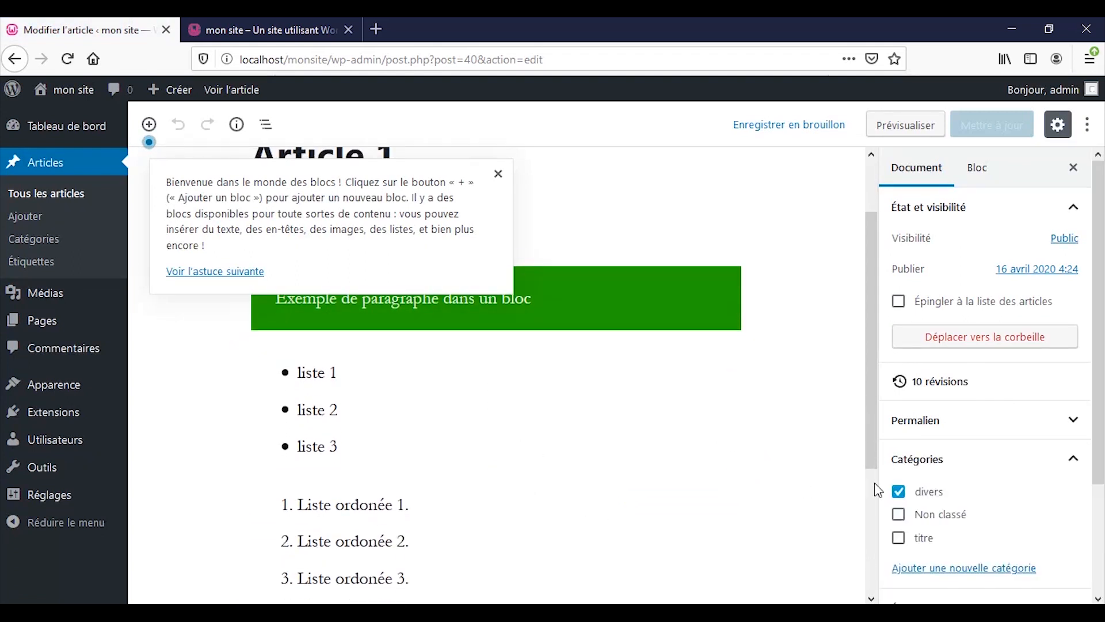
scroll(984, 446, down, 3)
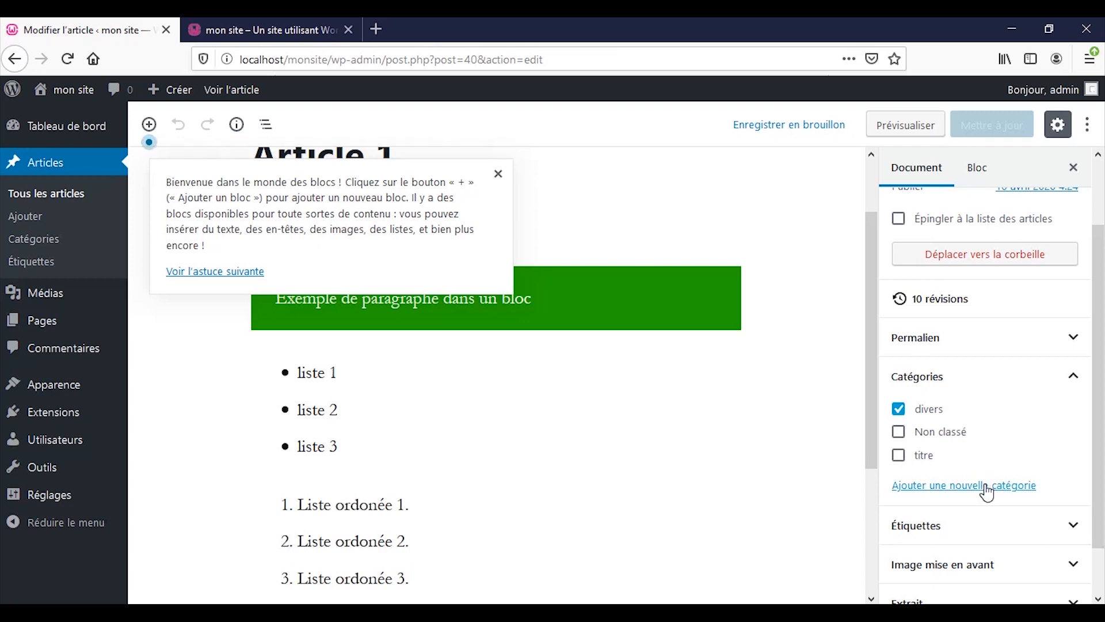
click(987, 492)
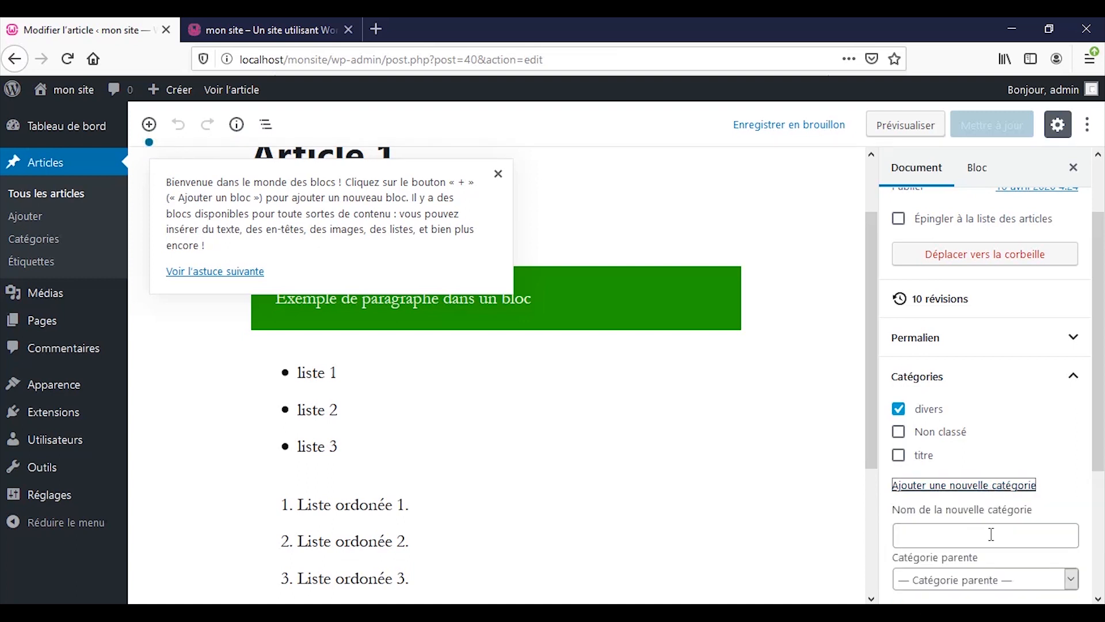
scroll(1000, 545, down, 1)
scroll(1000, 547, down, 1)
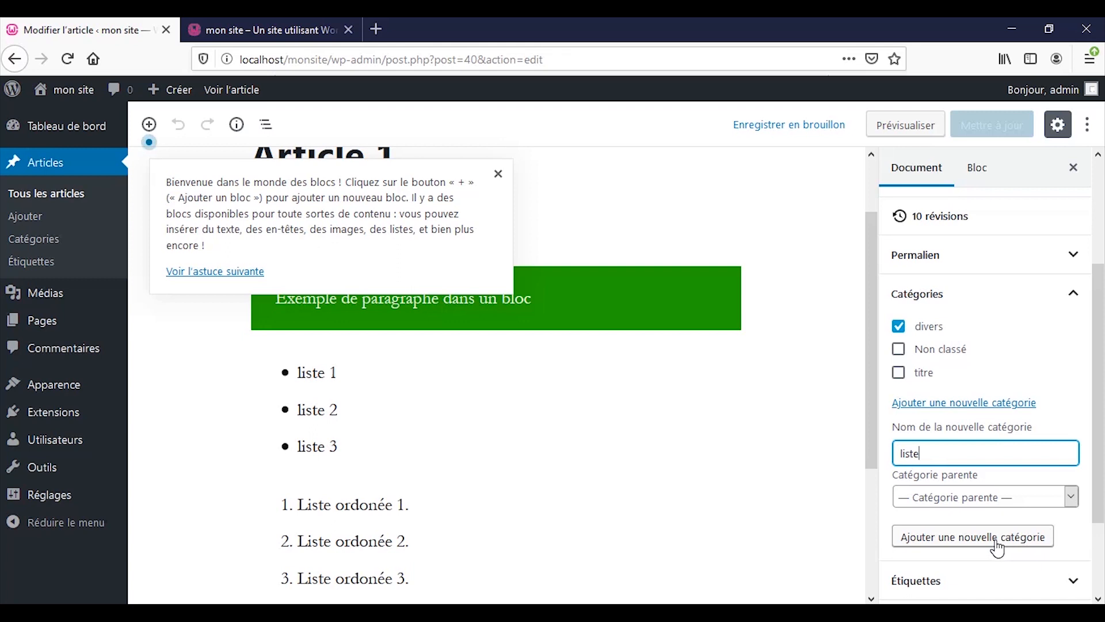
click(998, 548)
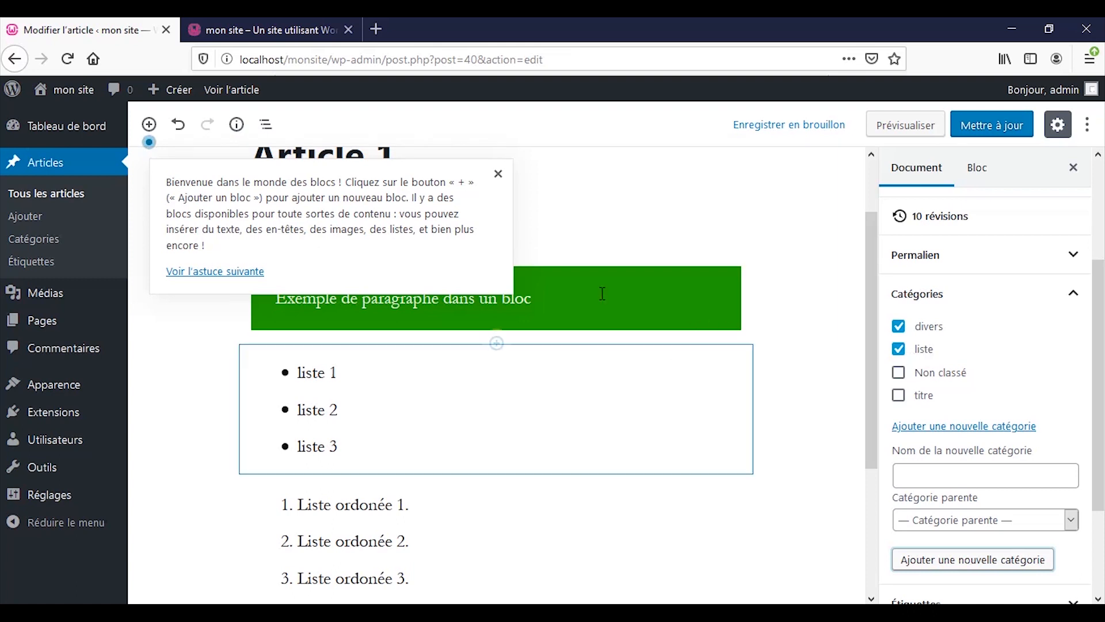
click(499, 174)
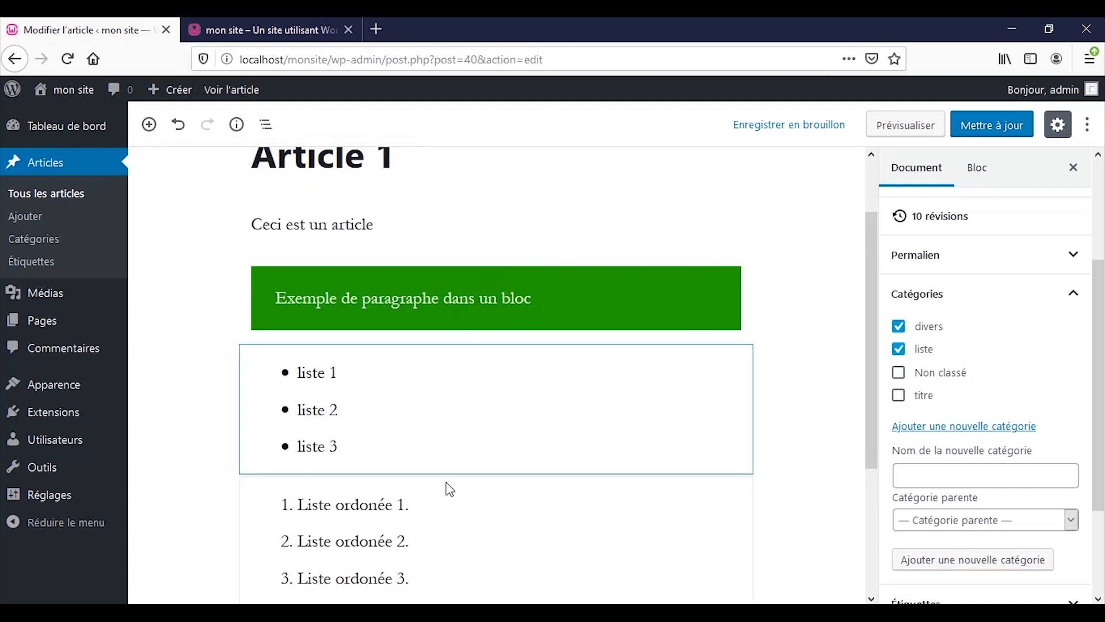
click(963, 138)
- Reload the public site and check the categories listed under Article 1
click(200, 29)
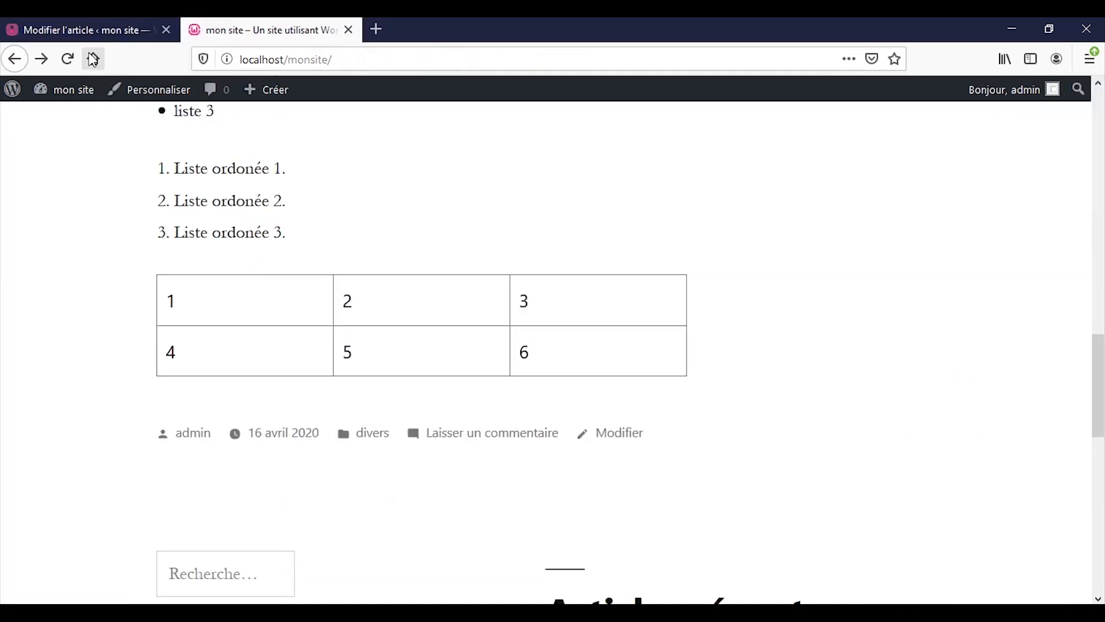
click(92, 59)
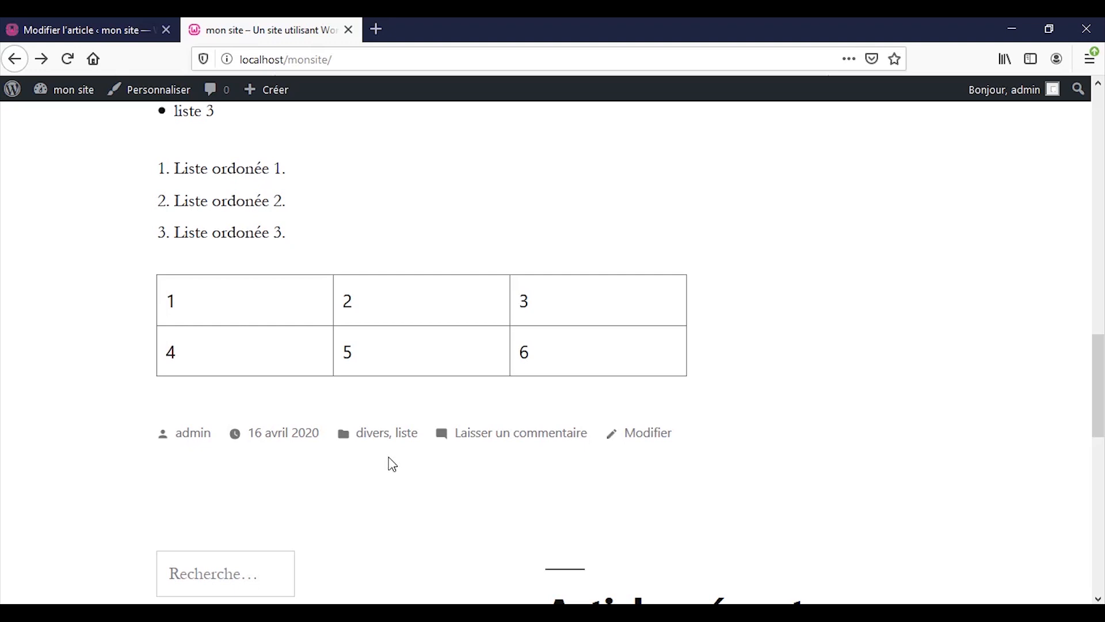
scroll(404, 451, up, 3)
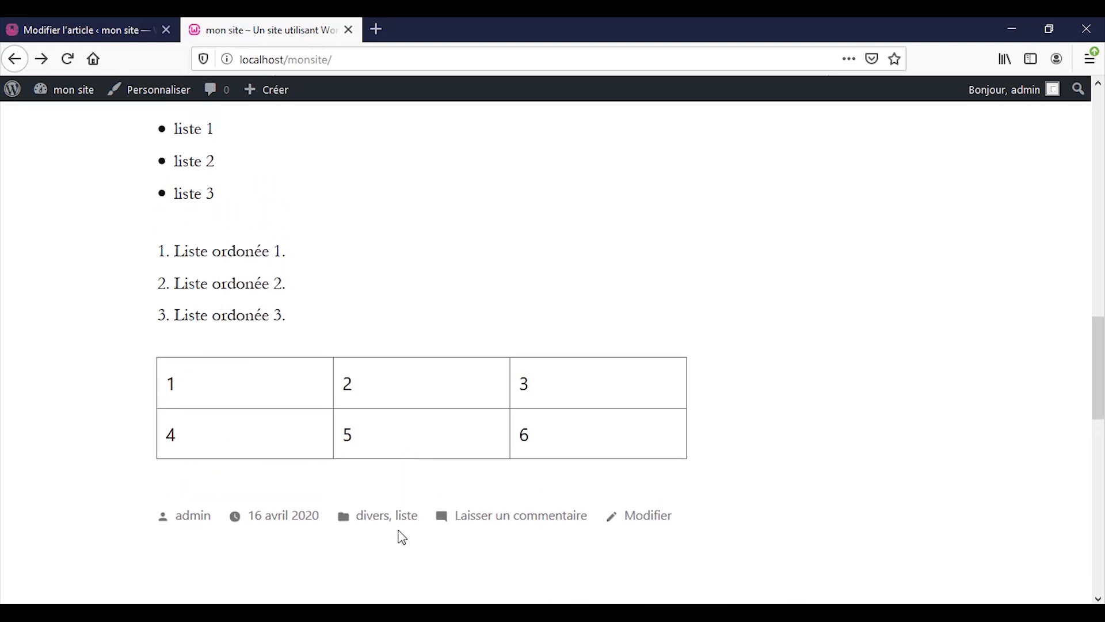
- Open the article categories page in the admin and review the list of categories with their article totals
click(112, 33)
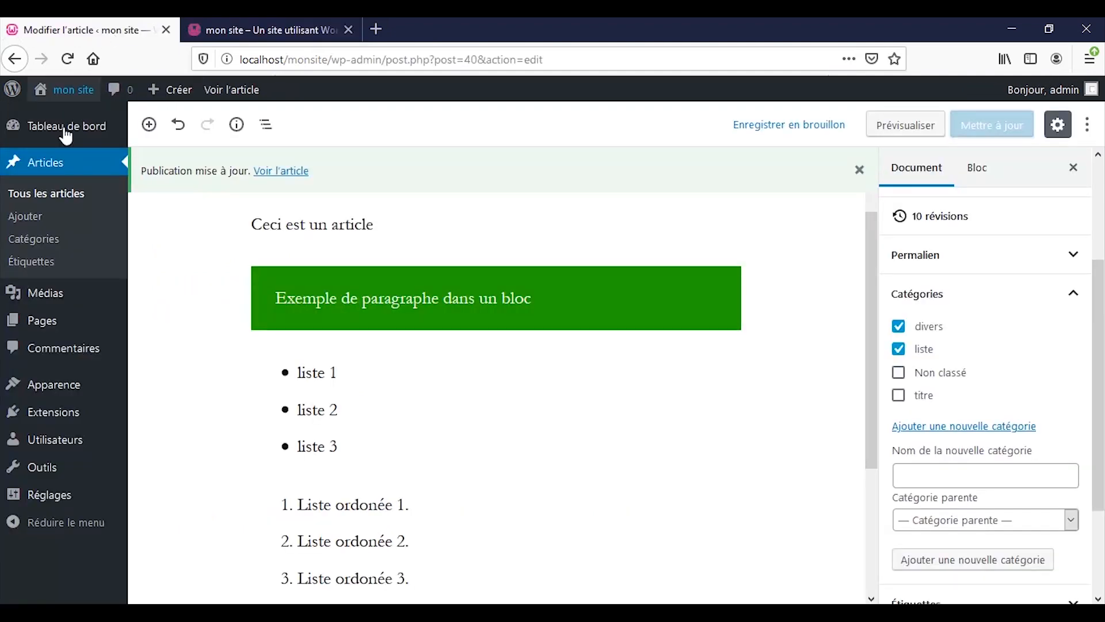
click(59, 241)
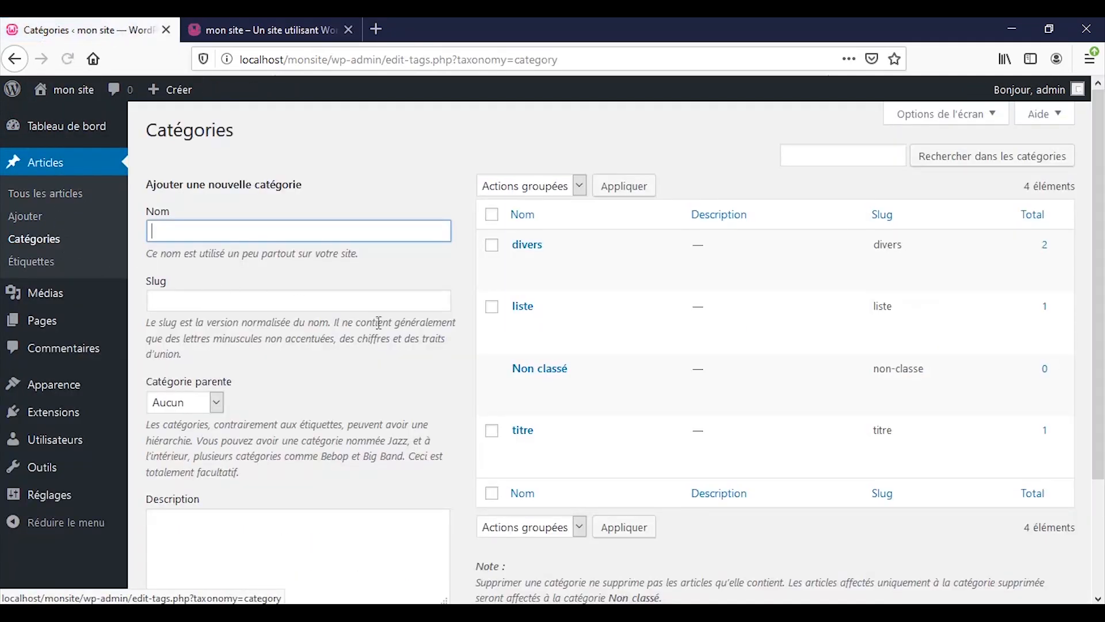
mouse_move(575, 311)
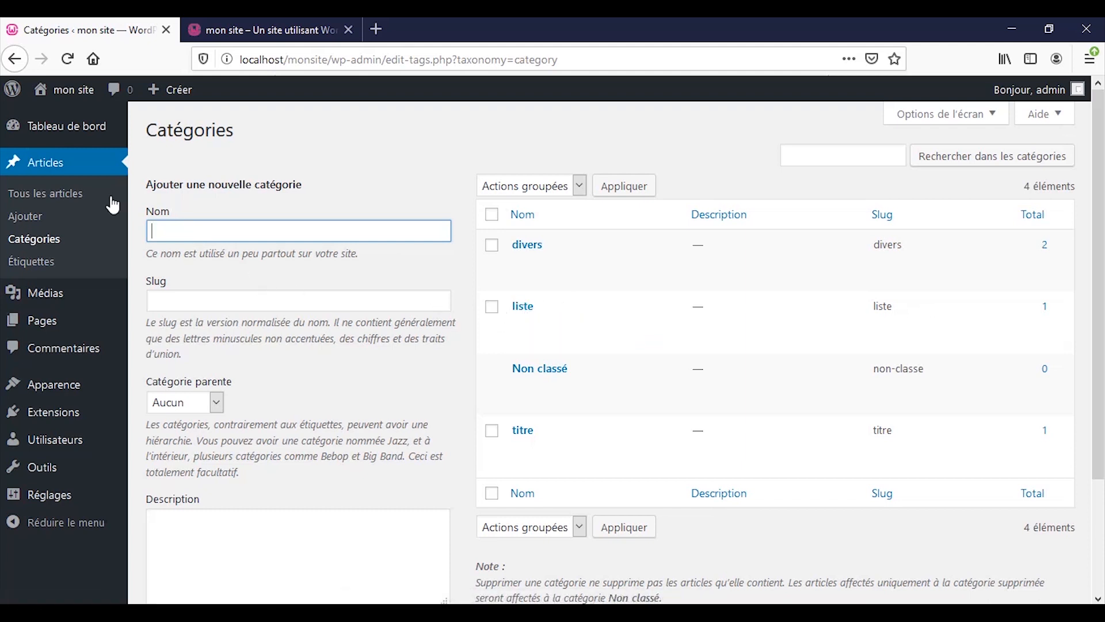
click(68, 137)
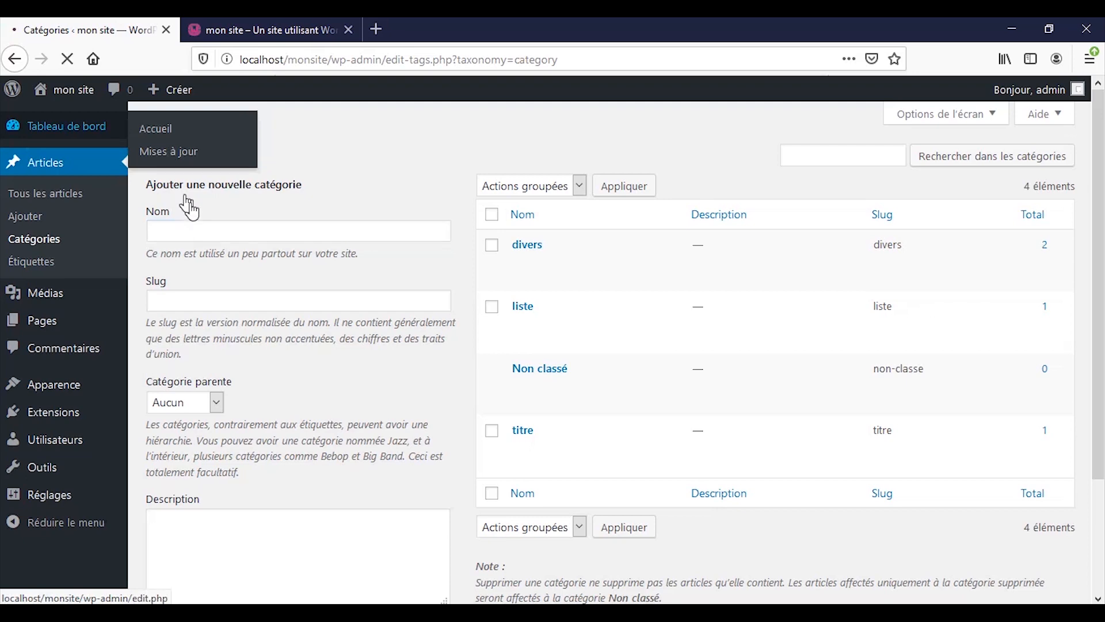